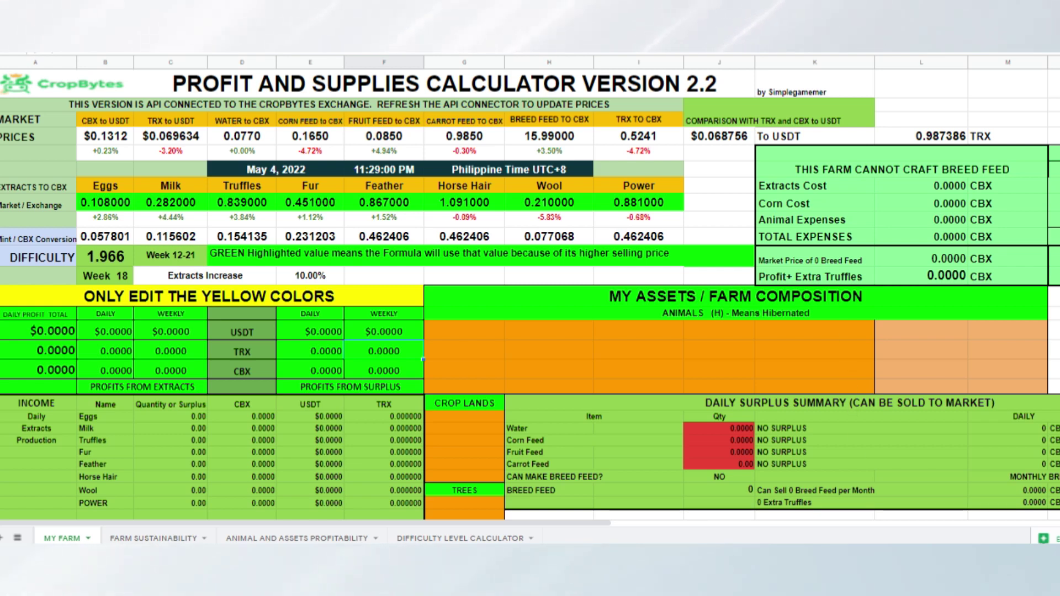
# Review the FARM SUSTAINABILITY sheet down to the current extracts stockpile and return to the MY FARM sheet
pyautogui.click(156, 538)
pyautogui.scroll(-3, 642, 435)
pyautogui.scroll(-7, 639, 427)
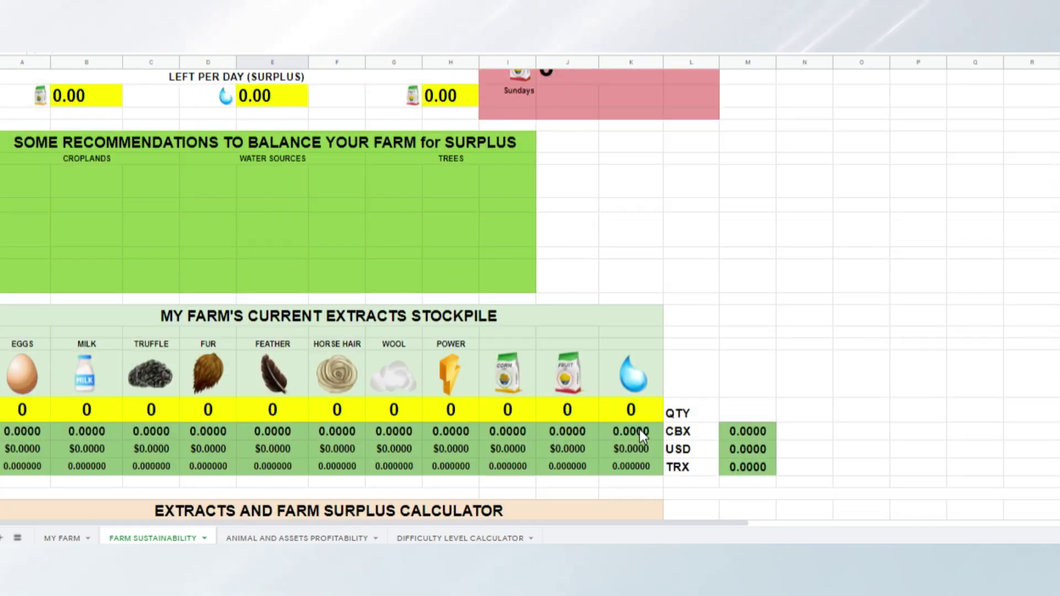
pyautogui.click(63, 538)
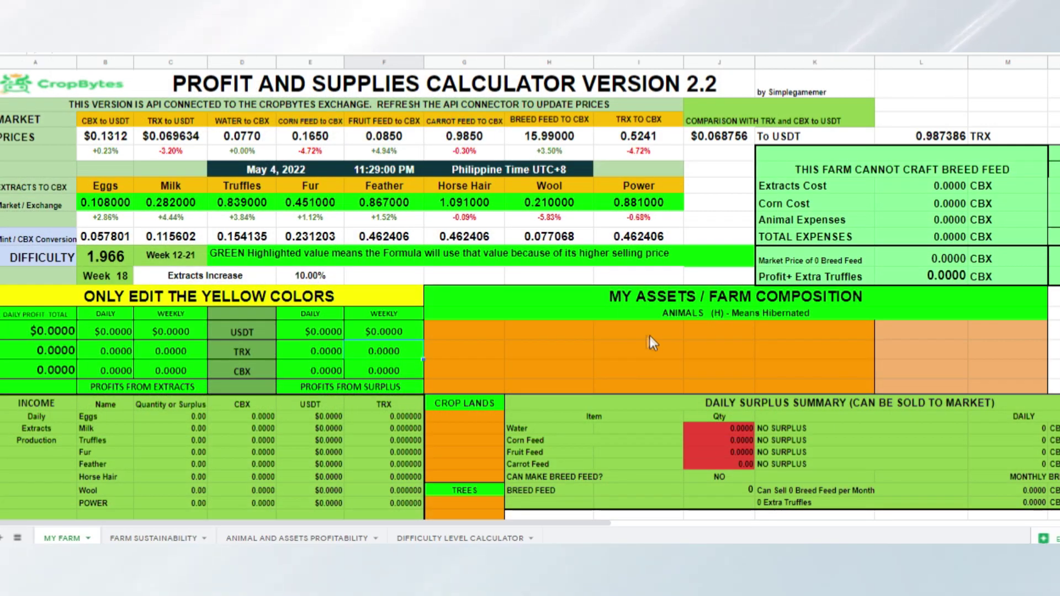
pyautogui.scroll(-10, 648, 342)
# Review the ANIMAL AND ASSETS PROFITABILITY and DIFFICULTY LEVEL CALCULATOR sheets and return to the MY FARM sheet
pyautogui.click(348, 538)
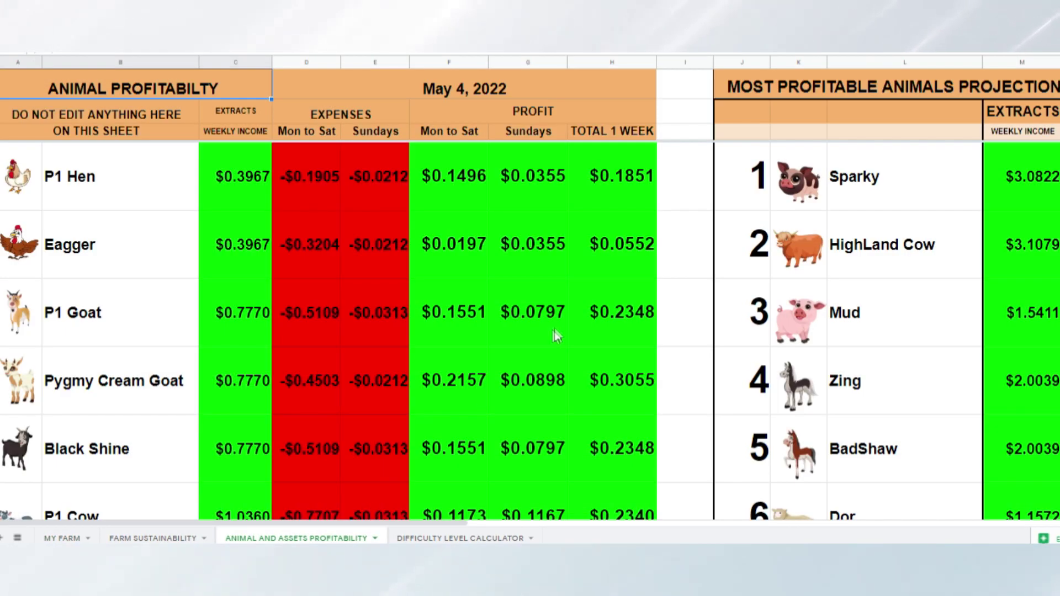
pyautogui.moveTo(434, 524); pyautogui.dragTo(729, 528)
pyautogui.click(488, 539)
pyautogui.scroll(-2, 583, 327)
pyautogui.scroll(2, 584, 327)
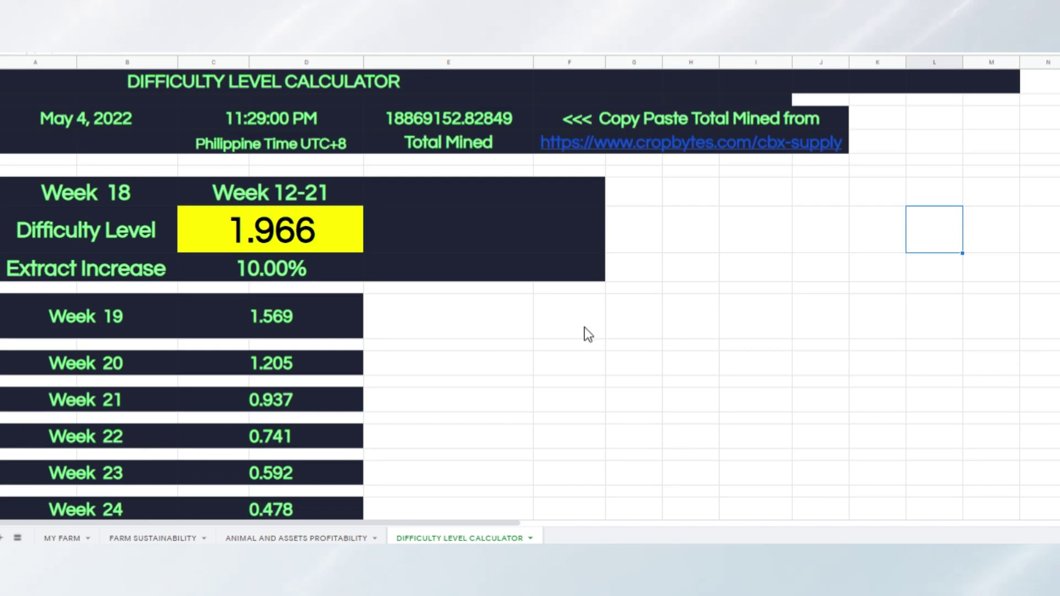
pyautogui.click(62, 538)
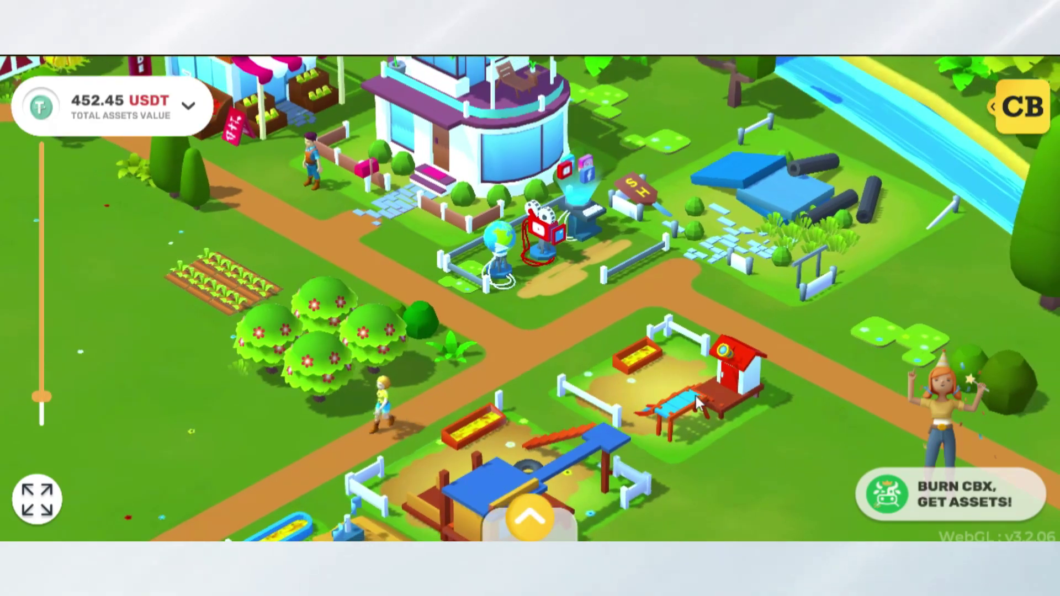
pyautogui.scroll(5, 579, 440)
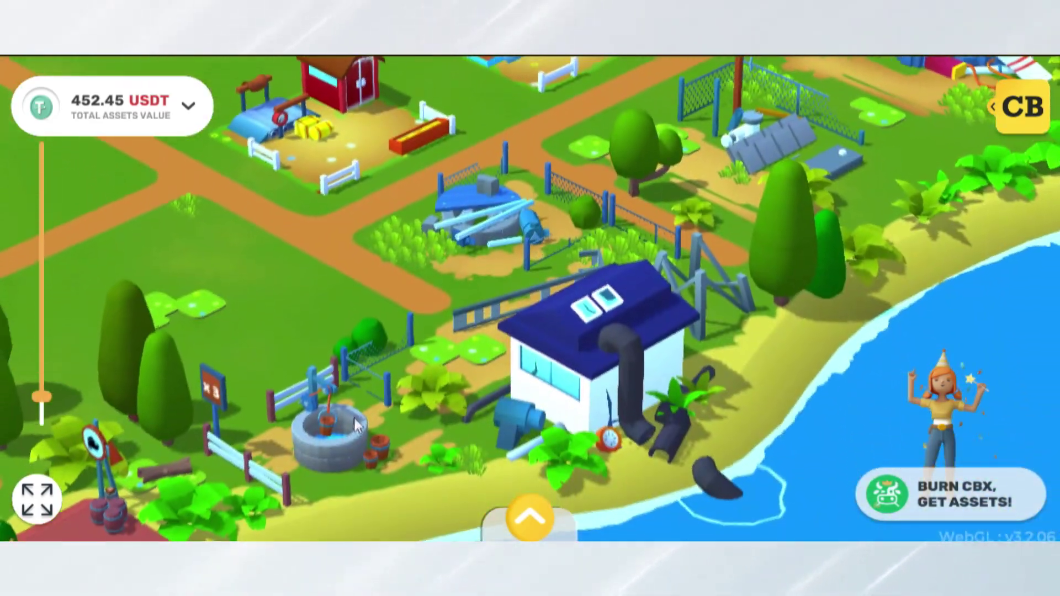
pyautogui.click(246, 386)
pyautogui.click(501, 274)
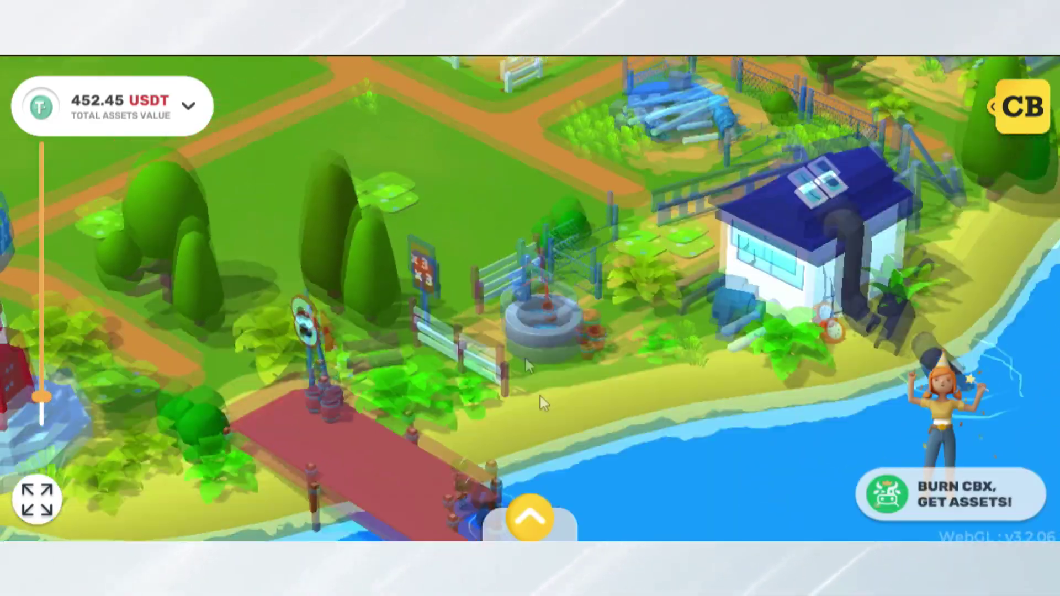
pyautogui.moveTo(512, 130); pyautogui.dragTo(632, 418)
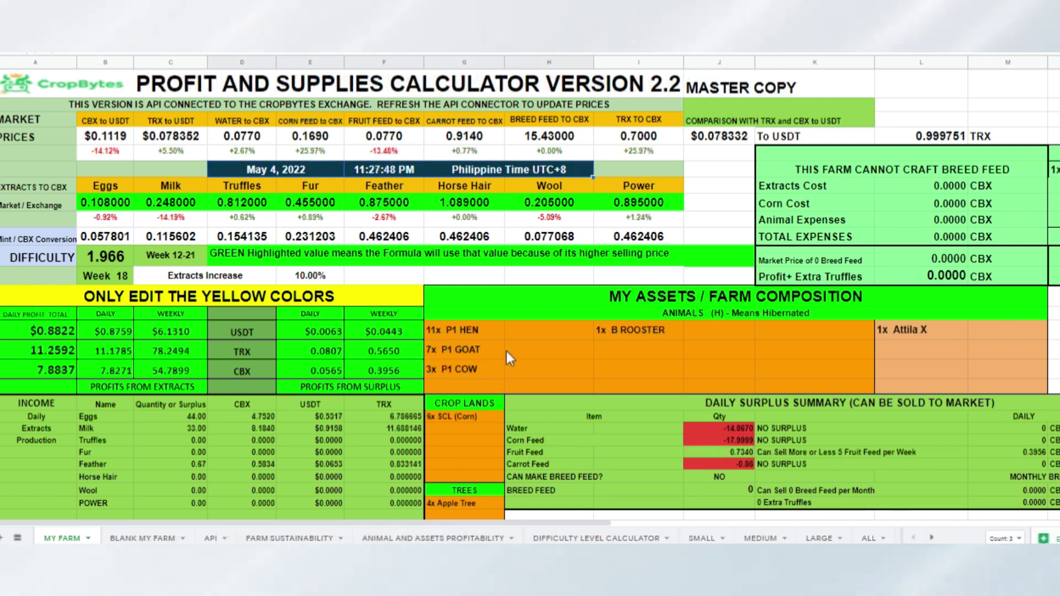
# Examine the daily and weekly profits from extracts and surplus, plus the expense summaries, in the MY FARM sheet of the master copy
pyautogui.scroll(-1, 506, 351)
pyautogui.scroll(1, 511, 350)
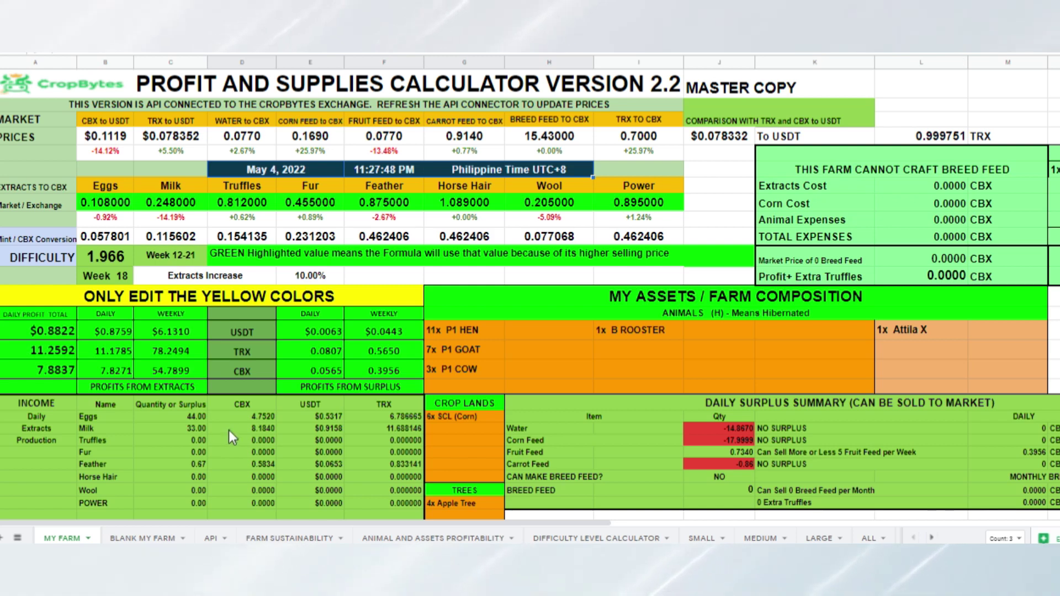
pyautogui.scroll(-3, 309, 307)
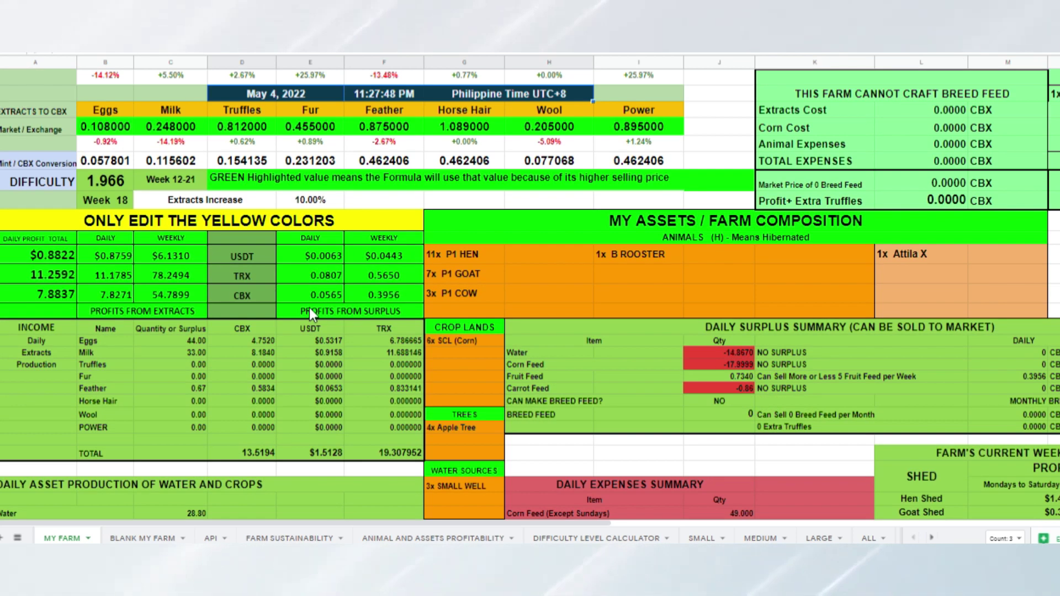
pyautogui.click(310, 293)
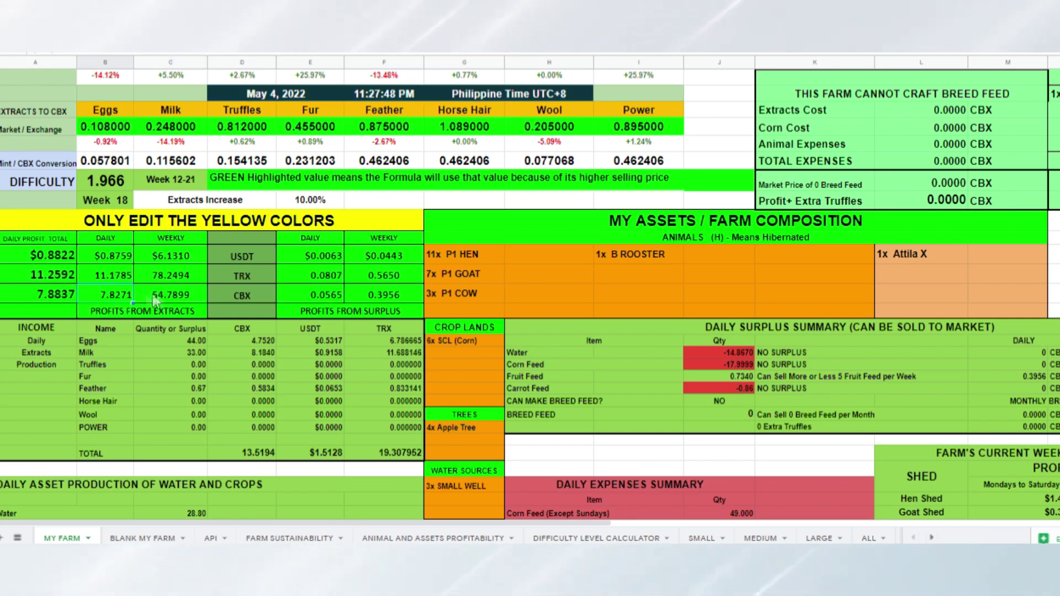
pyautogui.click(360, 298)
pyautogui.scroll(-3, 382, 311)
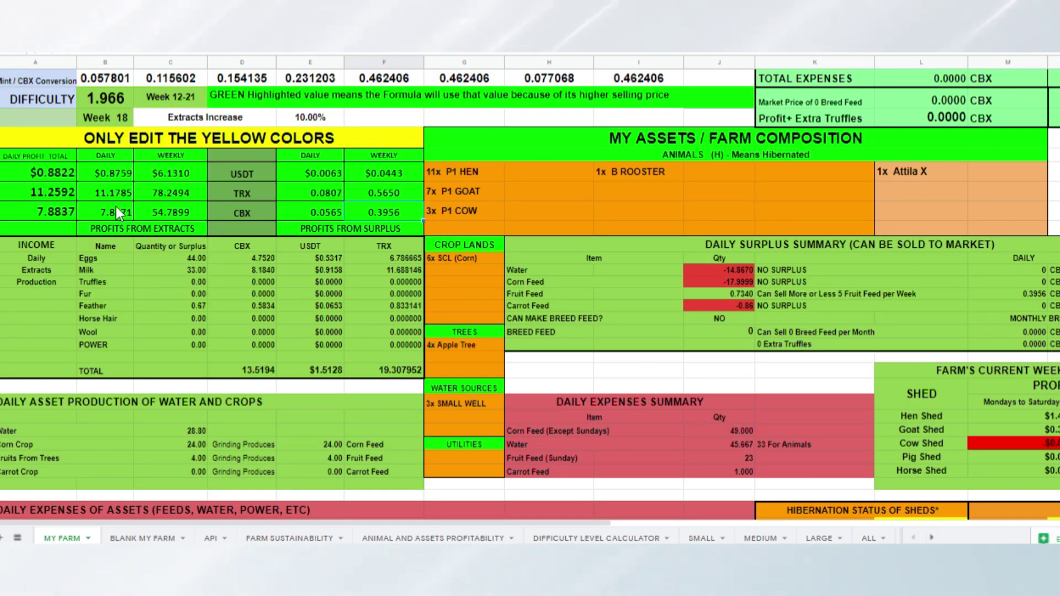
pyautogui.click(116, 209)
pyautogui.click(178, 208)
pyautogui.click(329, 227)
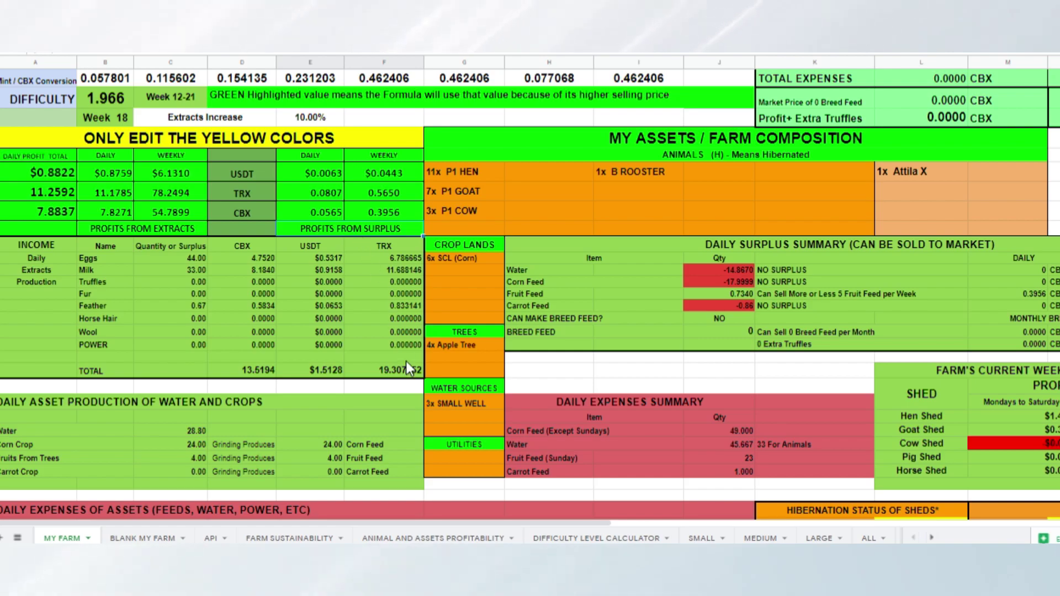
pyautogui.scroll(-6, 408, 364)
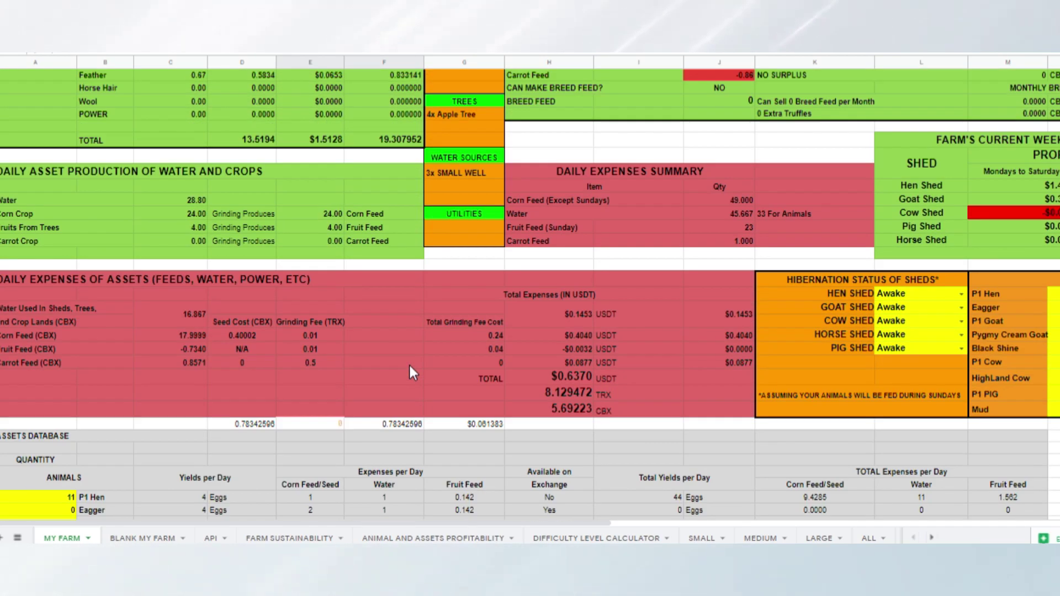
pyautogui.scroll(6, 624, 351)
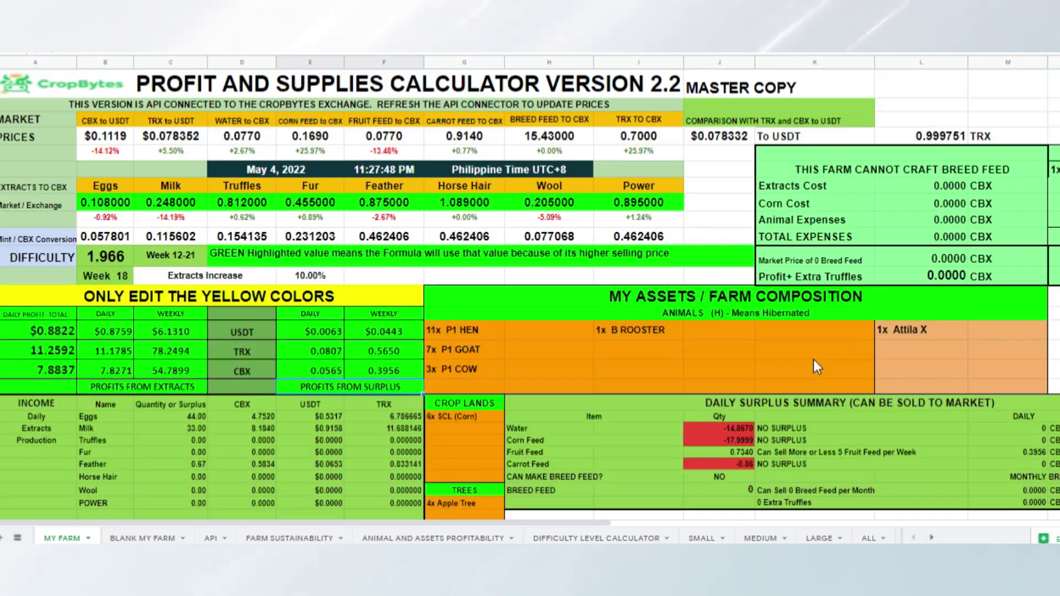
# Examine the assets database down to the NFT animals and compare it with the farm composition summary
pyautogui.scroll(-12, 775, 369)
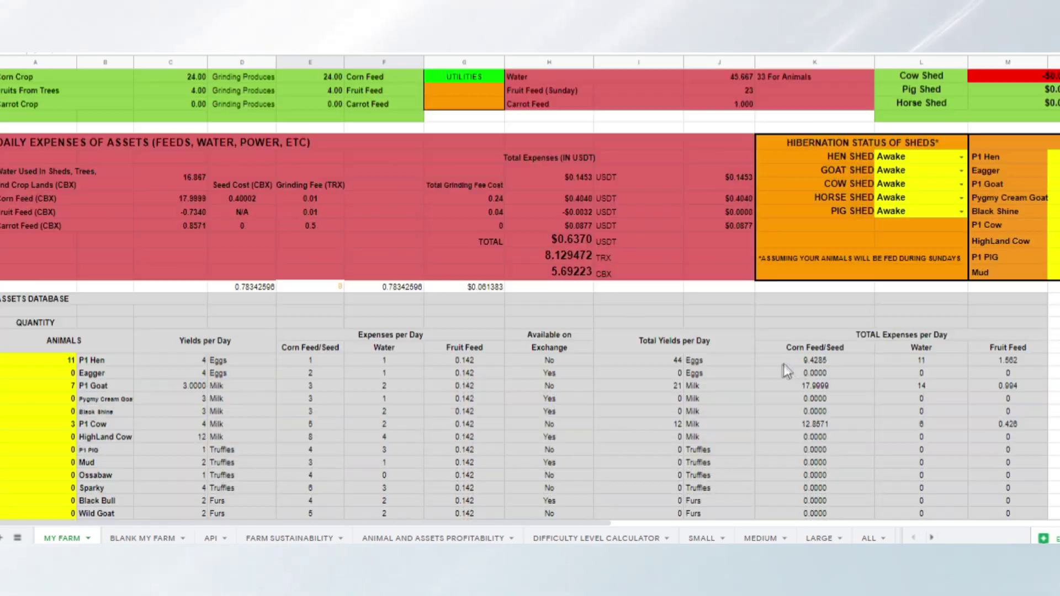
pyautogui.scroll(-7, 775, 369)
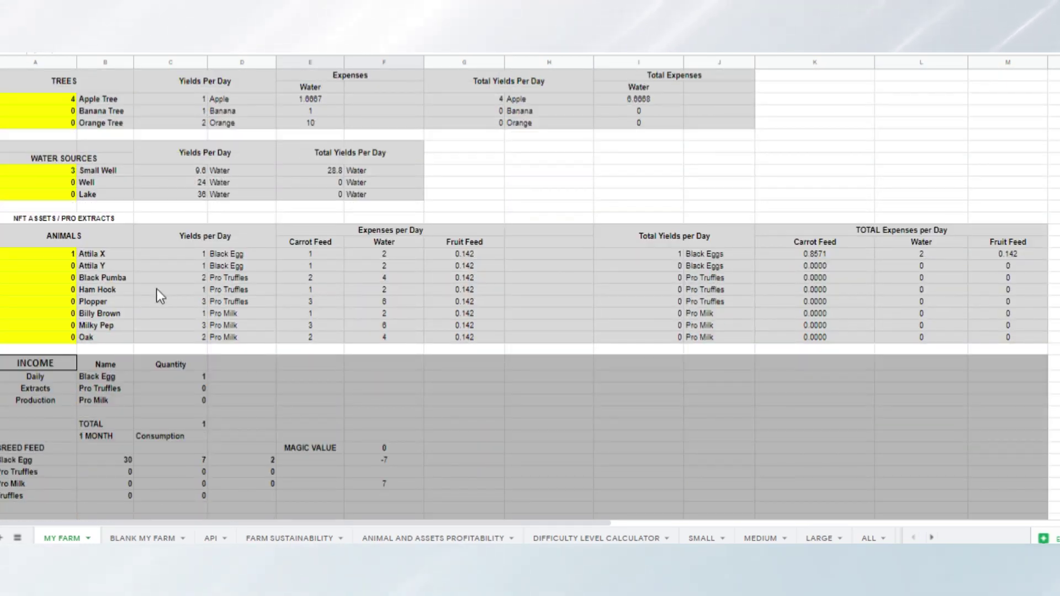
pyautogui.click(157, 289)
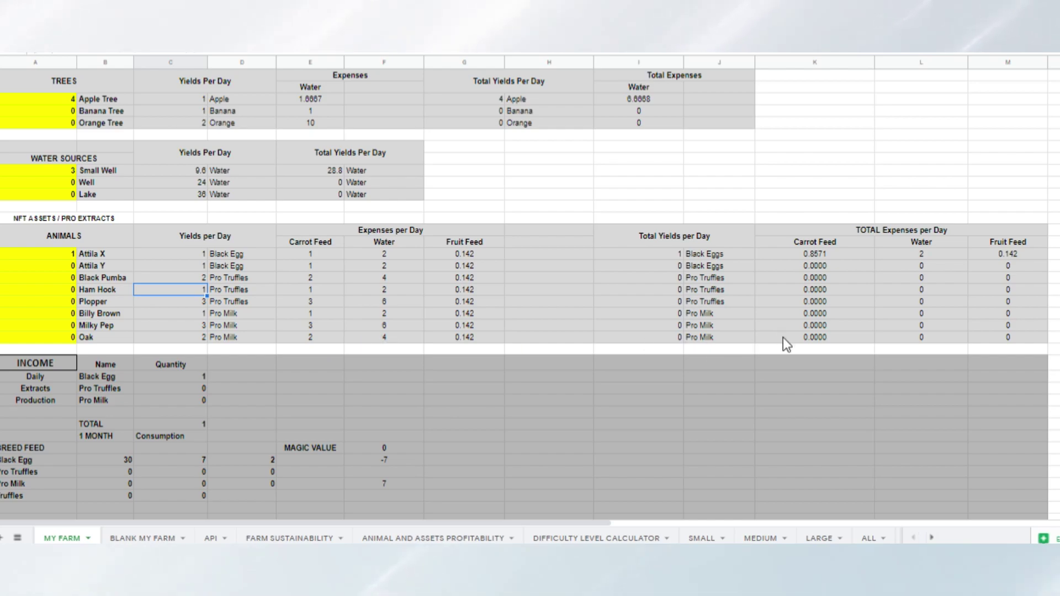
pyautogui.scroll(15, 783, 334)
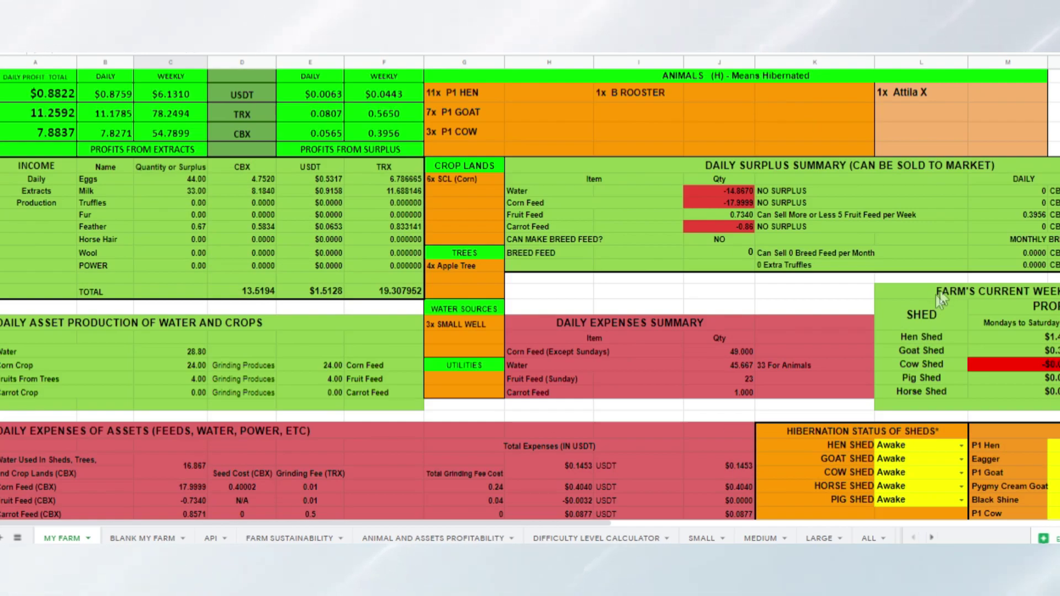
pyautogui.scroll(3, 935, 179)
pyautogui.scroll(1, 902, 213)
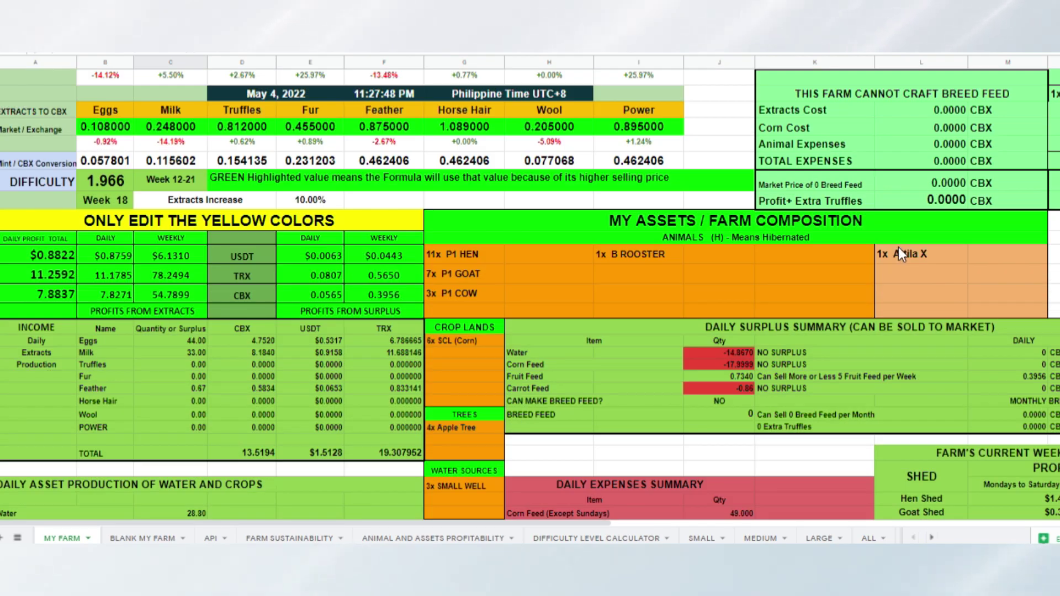
pyautogui.scroll(-3, 481, 340)
pyautogui.scroll(5, 781, 322)
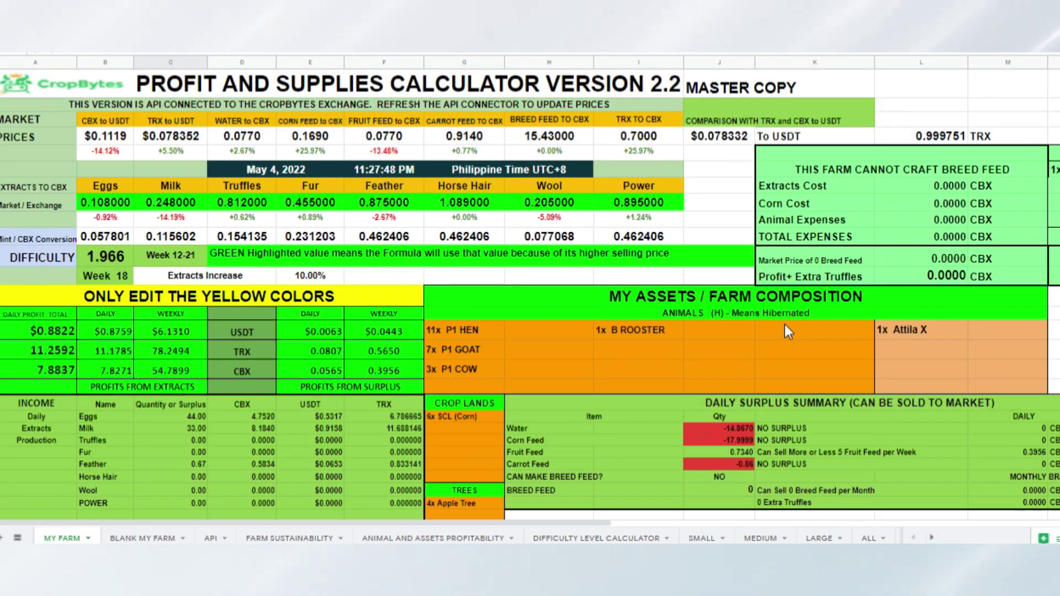
# Set the Attila X quantity to 0 in the NFT animals section of the assets database
pyautogui.scroll(-15, 399, 429)
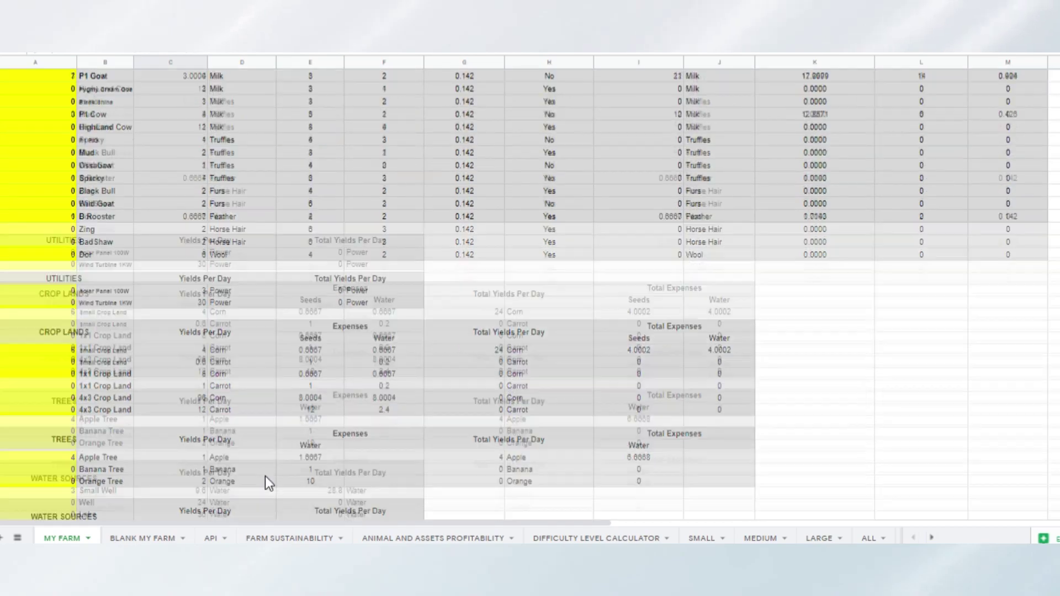
pyautogui.scroll(-5, 265, 476)
pyautogui.click(45, 340)
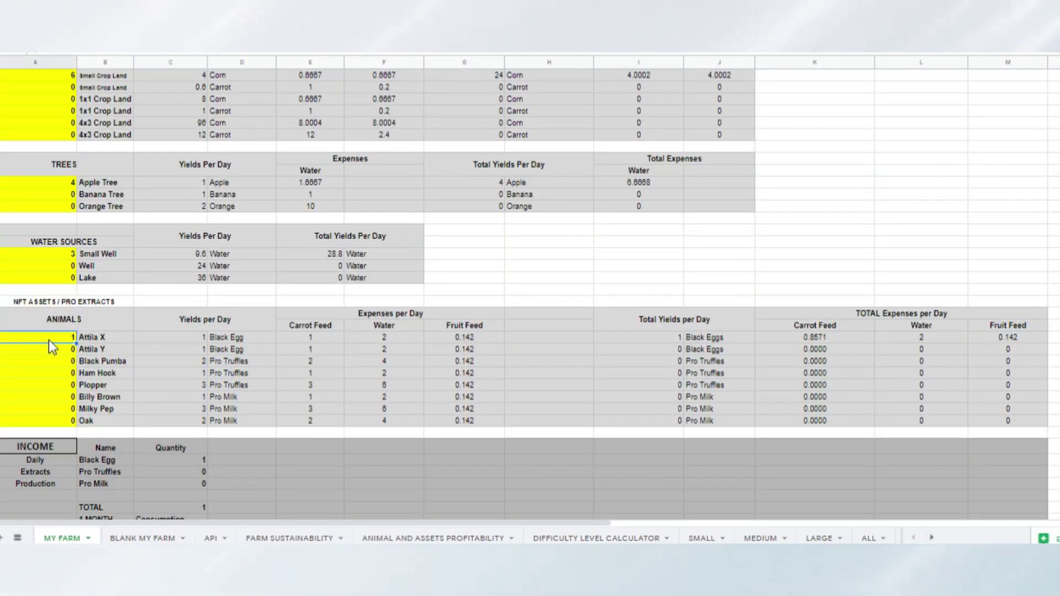
pyautogui.write('0')
pyautogui.click(310, 349)
# Examine the breed feed crafting block, the daily surplus summary, and the shed profitability and hibernation tables
pyautogui.scroll(20, 355, 386)
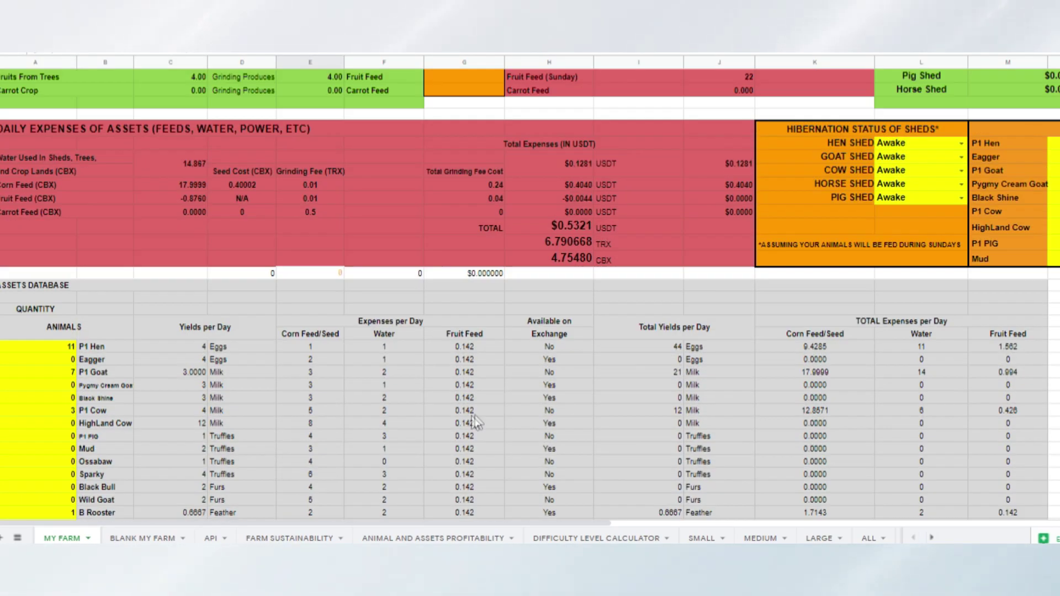
pyautogui.scroll(2, 769, 519)
pyautogui.hscroll(8, 768, 518)
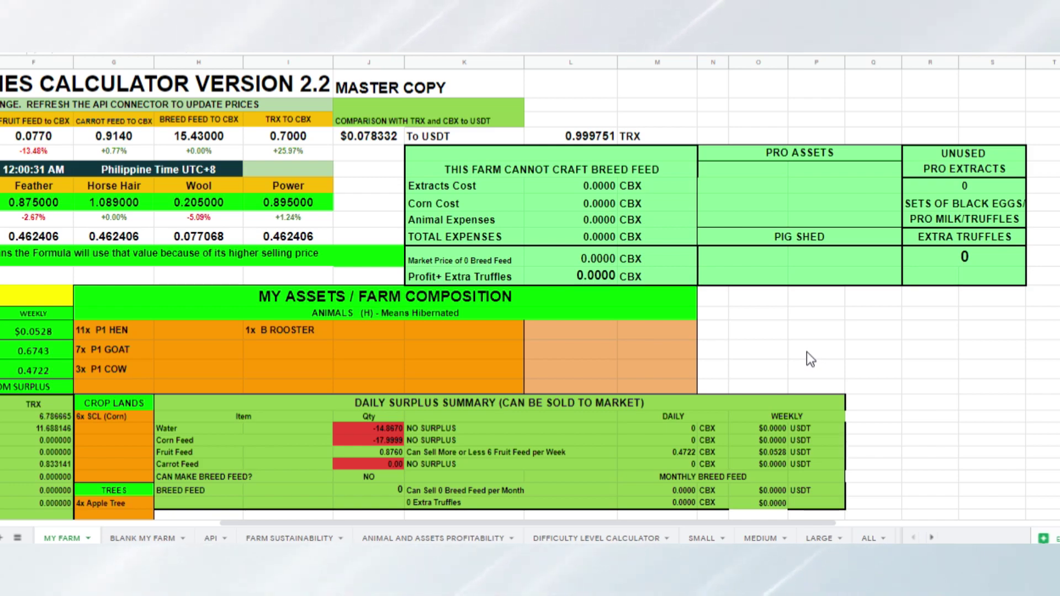
pyautogui.scroll(-3, 800, 358)
pyautogui.scroll(3, 793, 369)
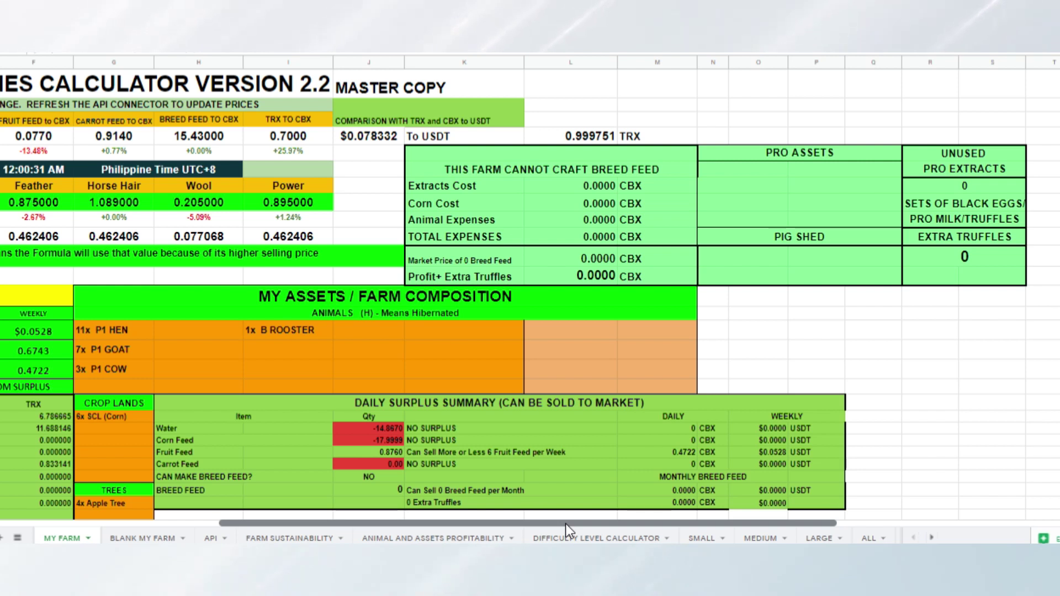
pyautogui.click(561, 169)
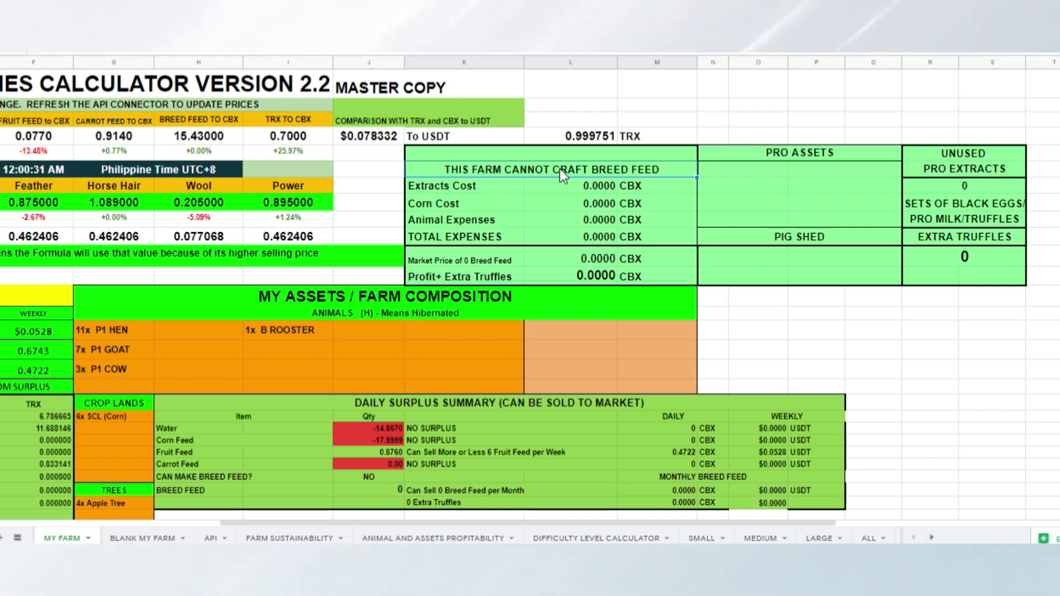
pyautogui.scroll(-6, 301, 265)
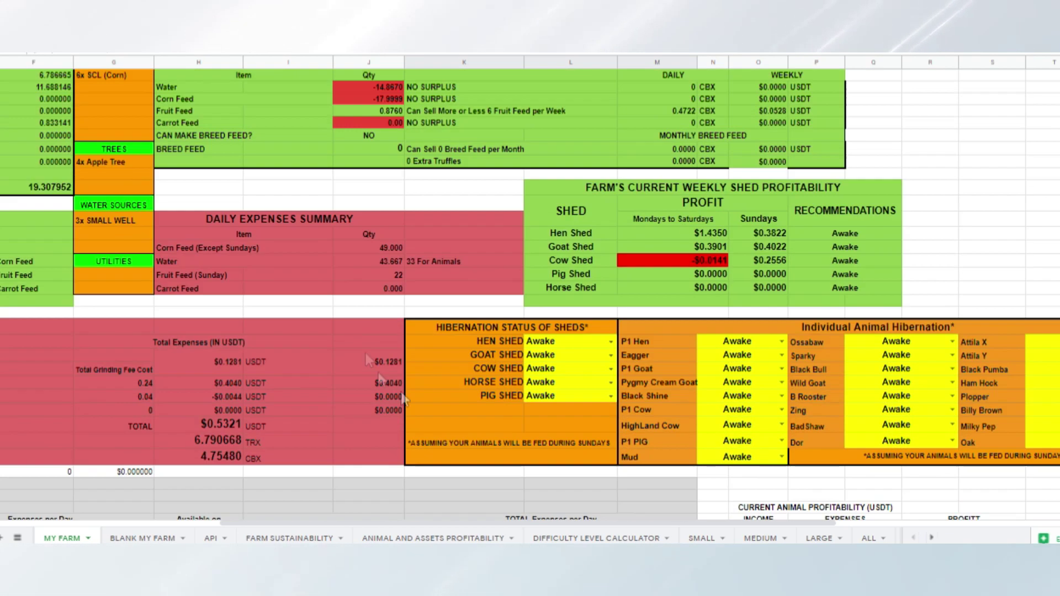
pyautogui.scroll(-3, 357, 341)
# Examine the animal quantities in the assets database, including the P1 PIG entry, and return to the profit totals
pyautogui.moveTo(516, 524); pyautogui.dragTo(239, 498)
pyautogui.scroll(3, 217, 425)
pyautogui.scroll(-6, 104, 389)
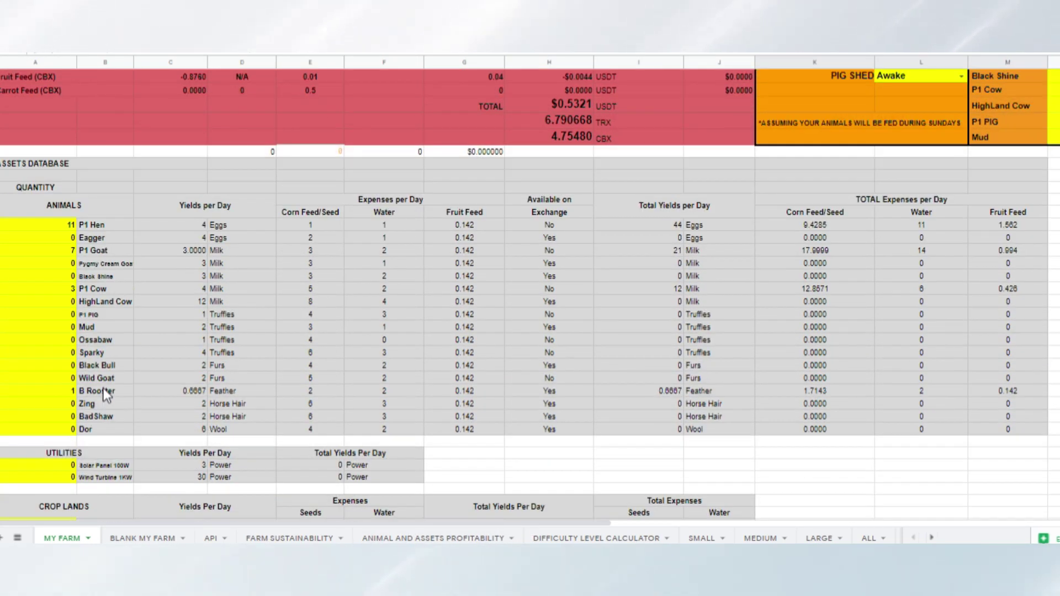
pyautogui.scroll(-1, 104, 388)
pyautogui.click(71, 286)
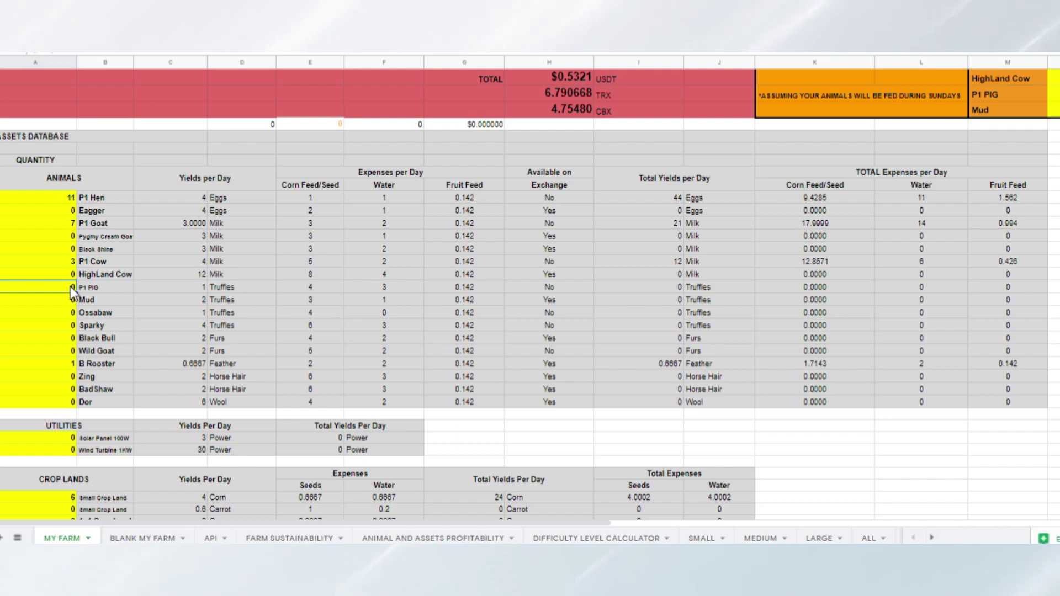
pyautogui.scroll(7, 443, 270)
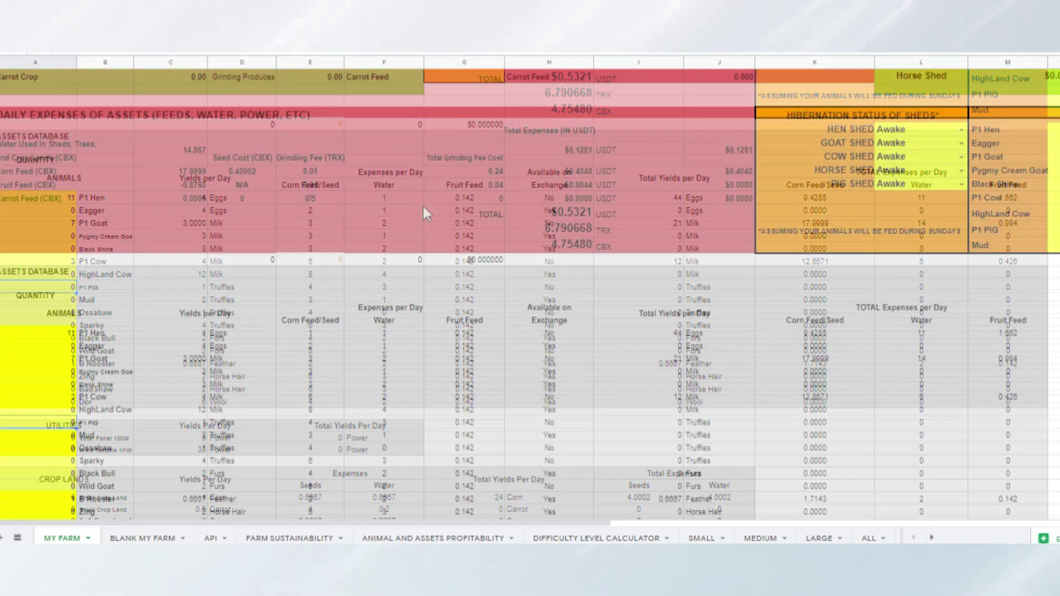
pyautogui.scroll(5, 452, 259)
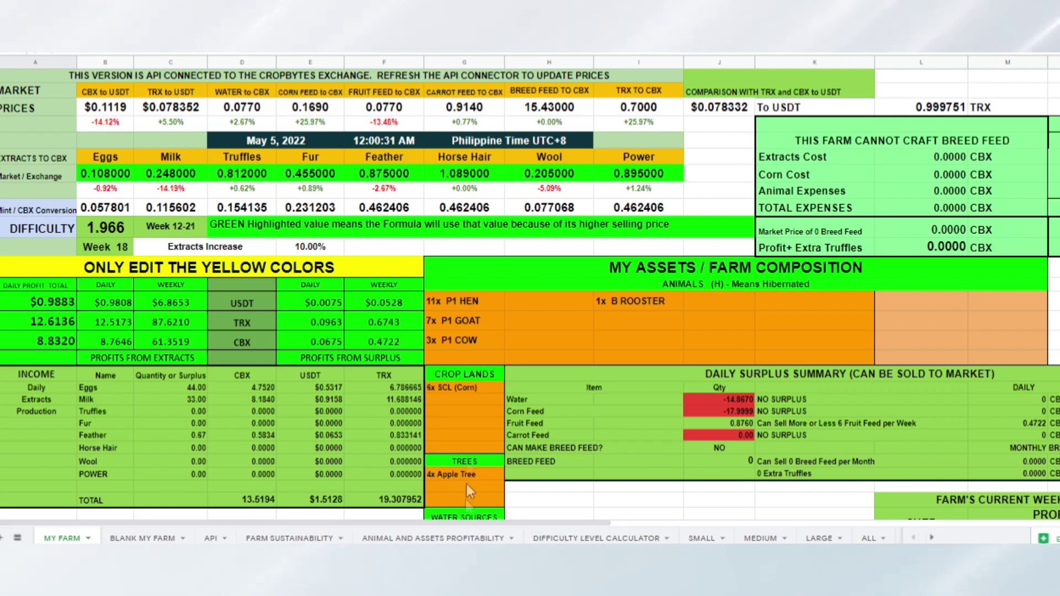
# Review the income and expense summaries and the crop land, tree and water source quantities in the assets database
pyautogui.scroll(-3, 482, 367)
pyautogui.scroll(-2, 481, 365)
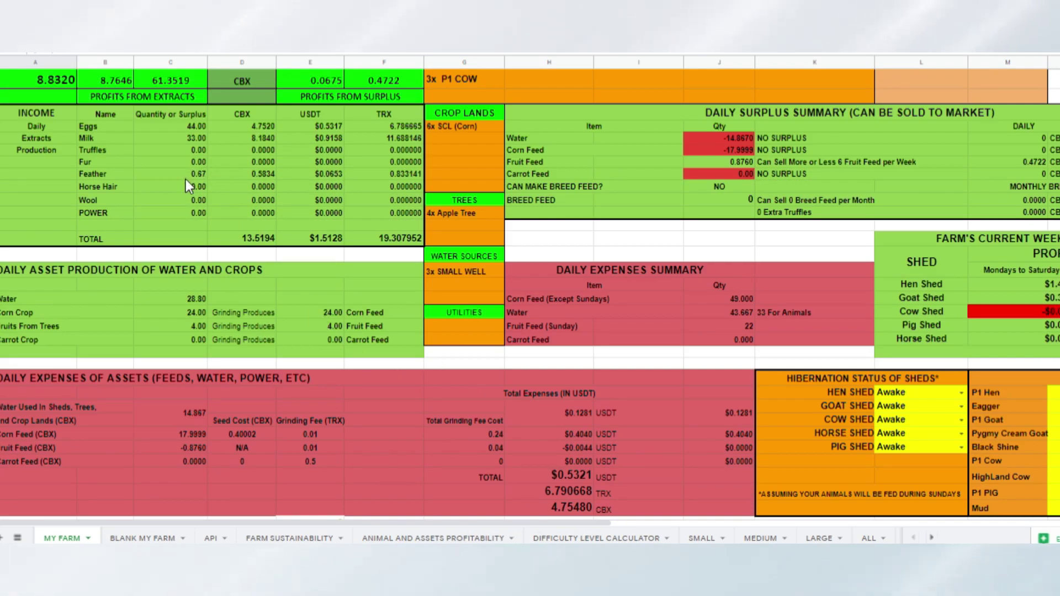
pyautogui.scroll(-11, 186, 178)
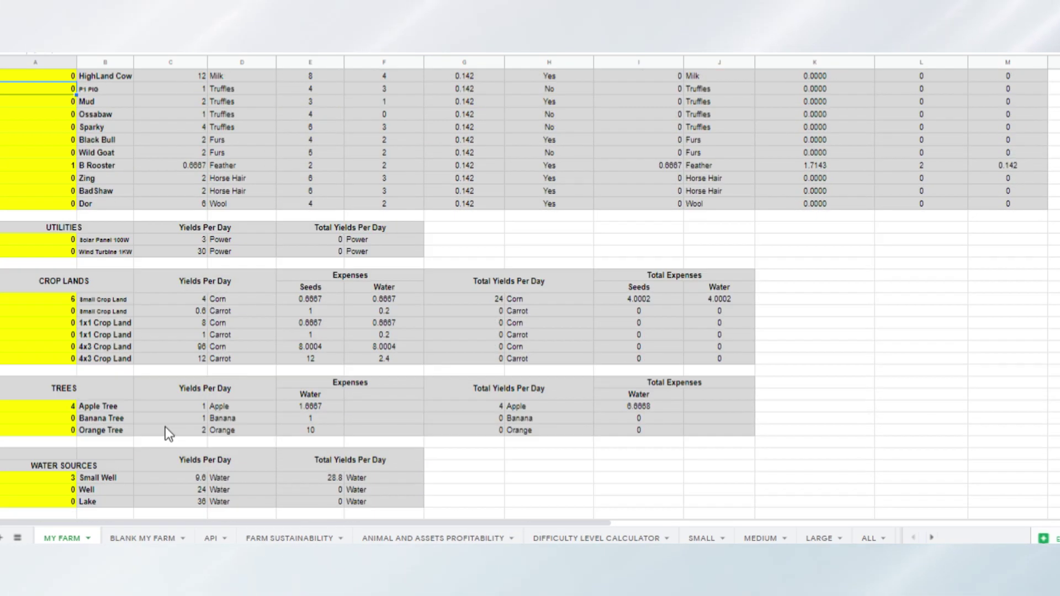
pyautogui.scroll(-6, 164, 426)
pyautogui.scroll(4, 154, 415)
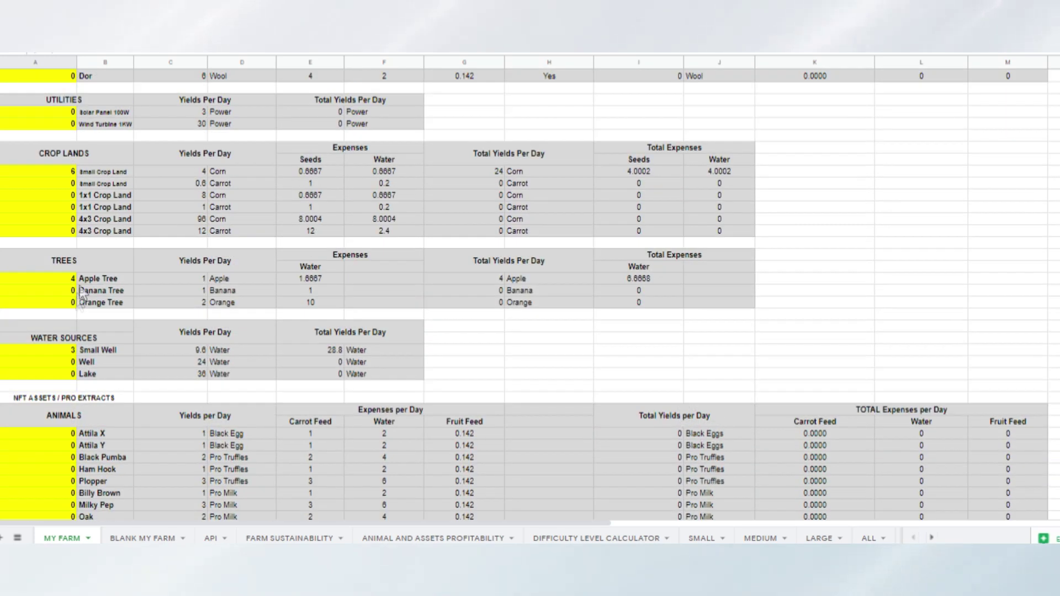
# Check the breed feed crafting block, the farm composition and the daily profit totals
pyautogui.scroll(3, 58, 300)
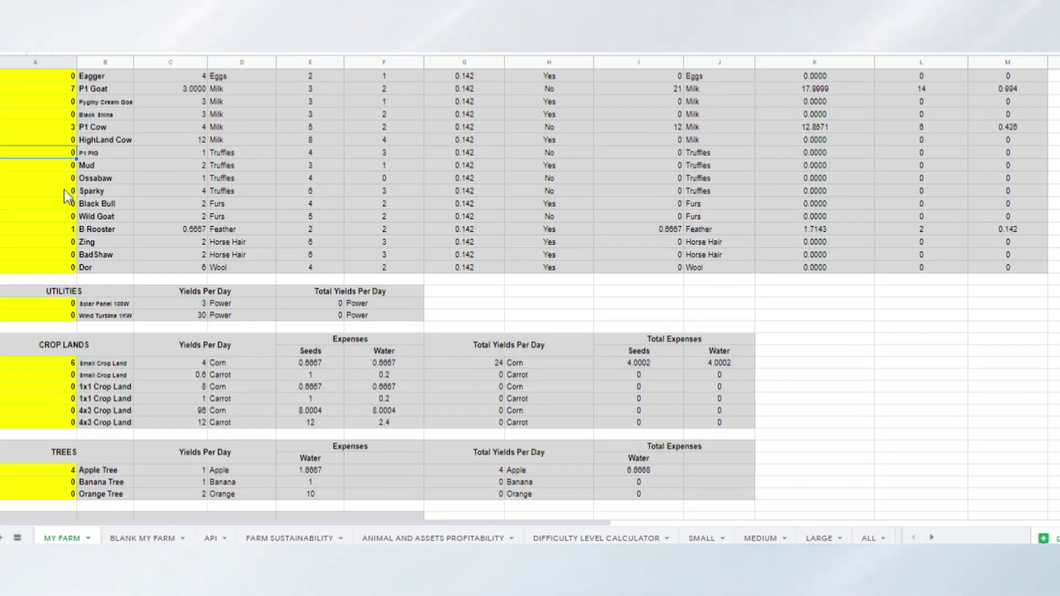
pyautogui.scroll(12, 860, 338)
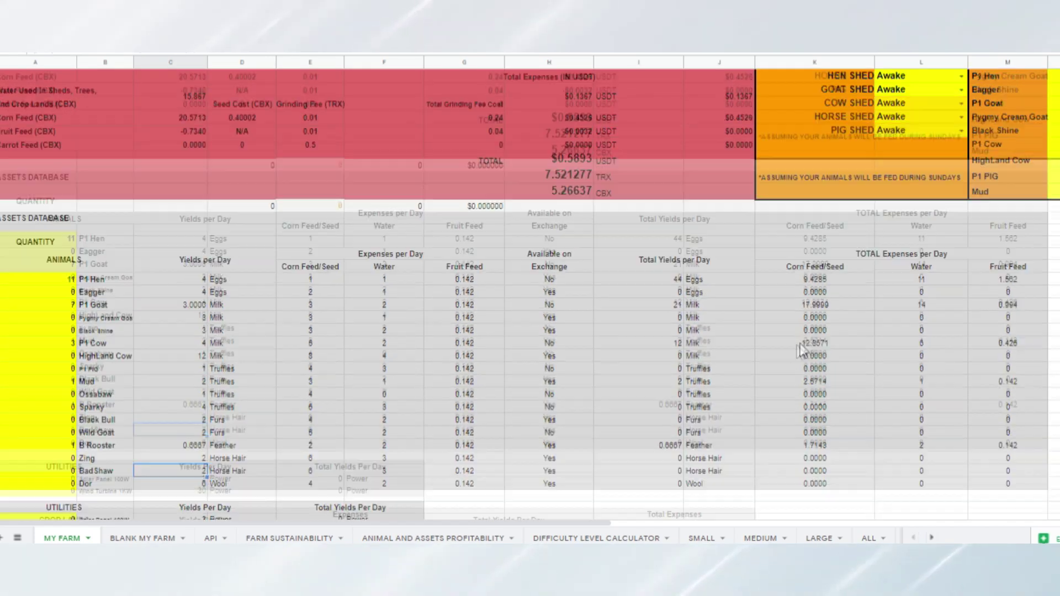
pyautogui.scroll(6, 863, 336)
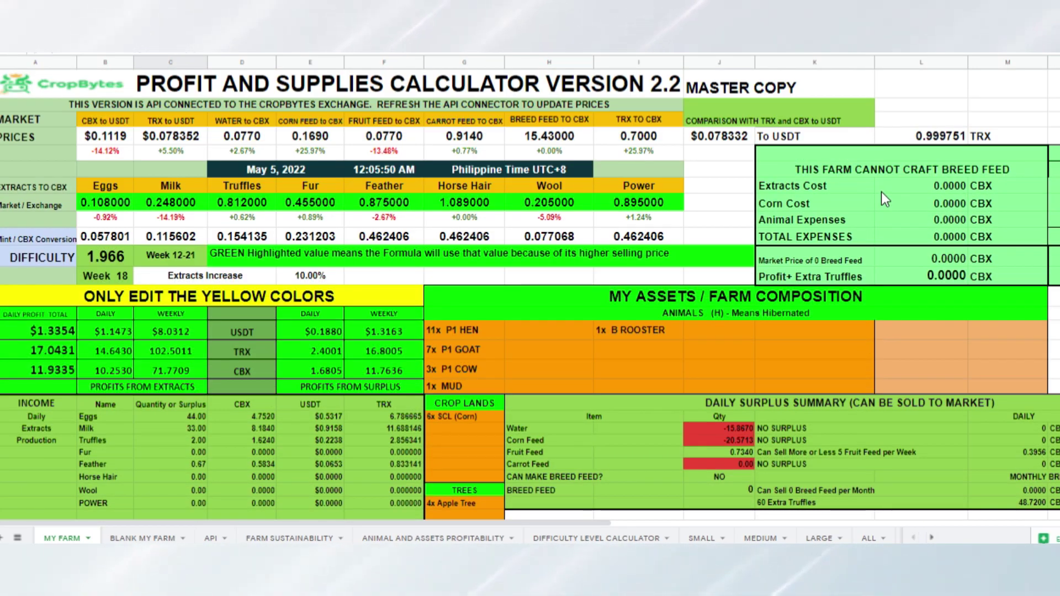
pyautogui.scroll(-1, 845, 305)
pyautogui.scroll(1, 821, 394)
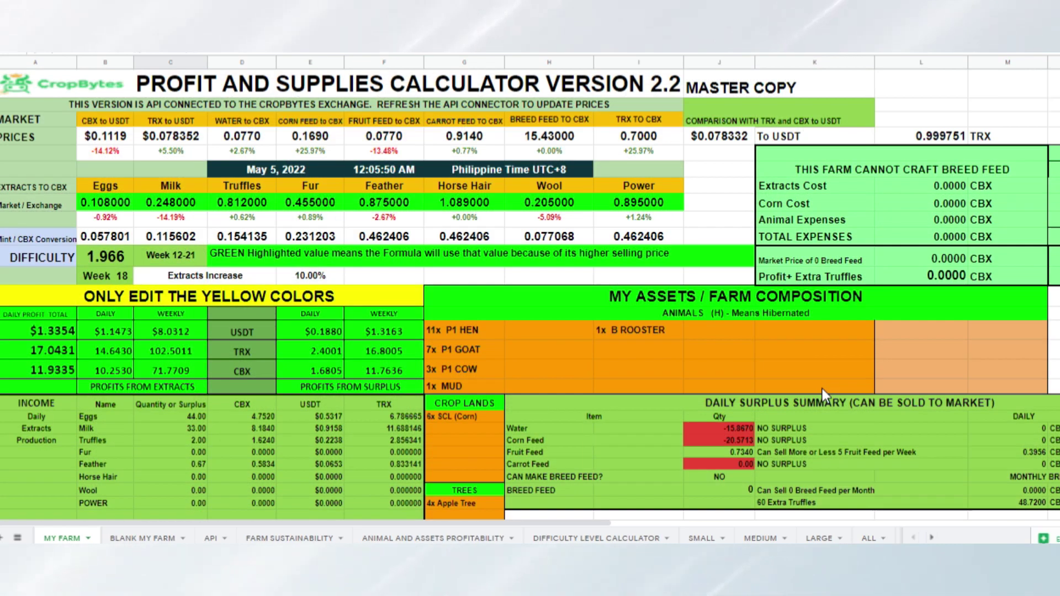
# Set the Attila X quantity to 1 among the NFT animals in the assets database
pyautogui.scroll(-15, 786, 369)
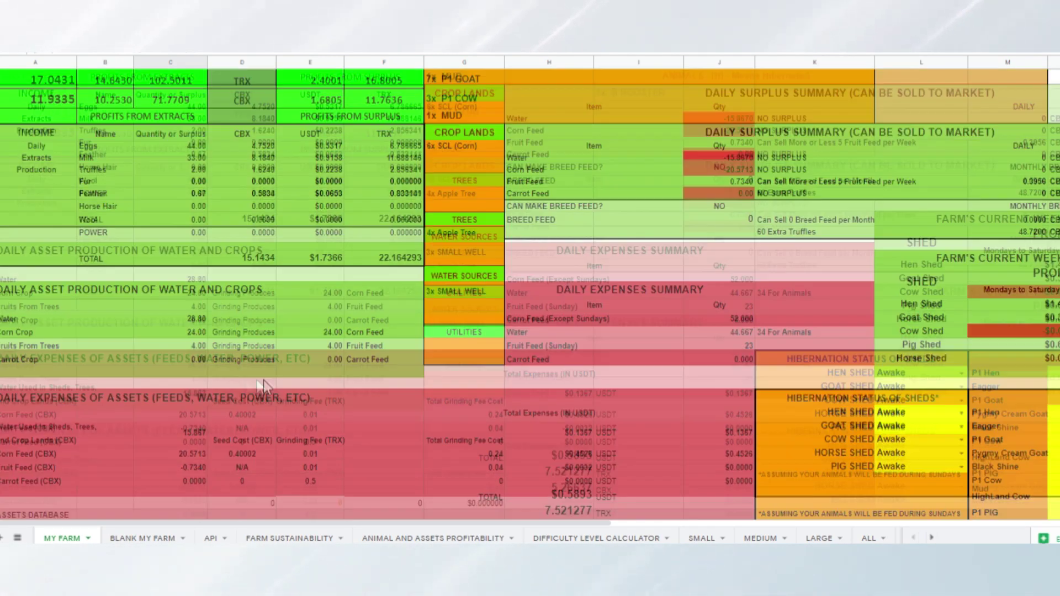
pyautogui.scroll(-6, 105, 408)
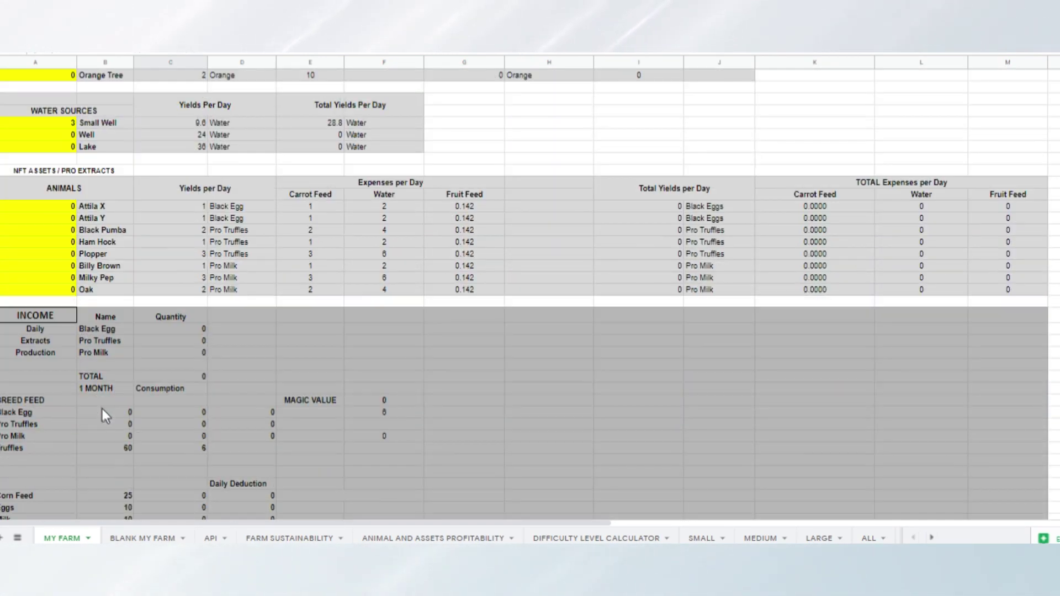
pyautogui.click(52, 208)
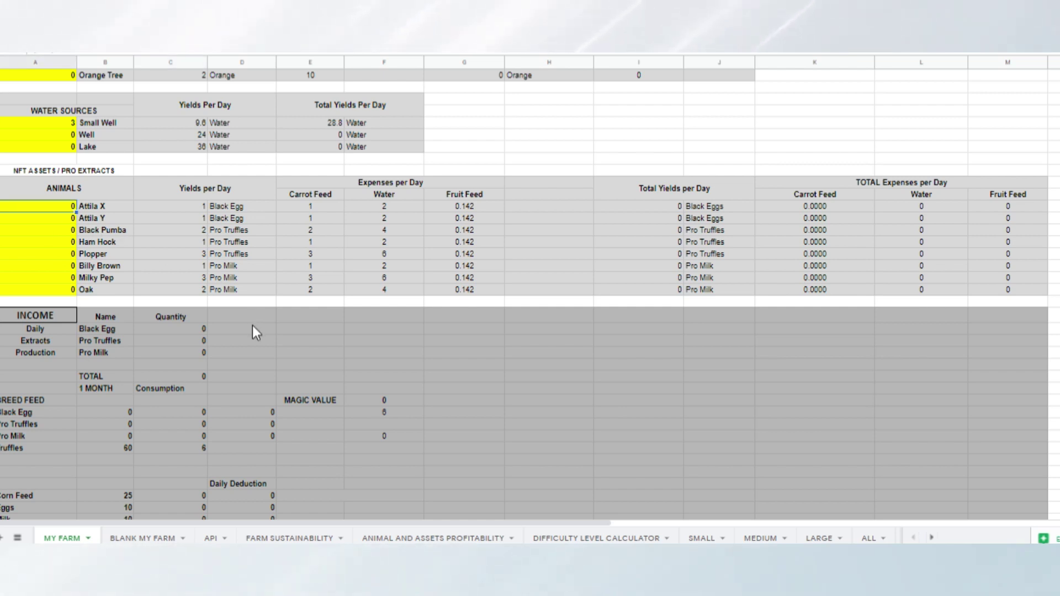
pyautogui.write('1')
pyautogui.click(309, 366)
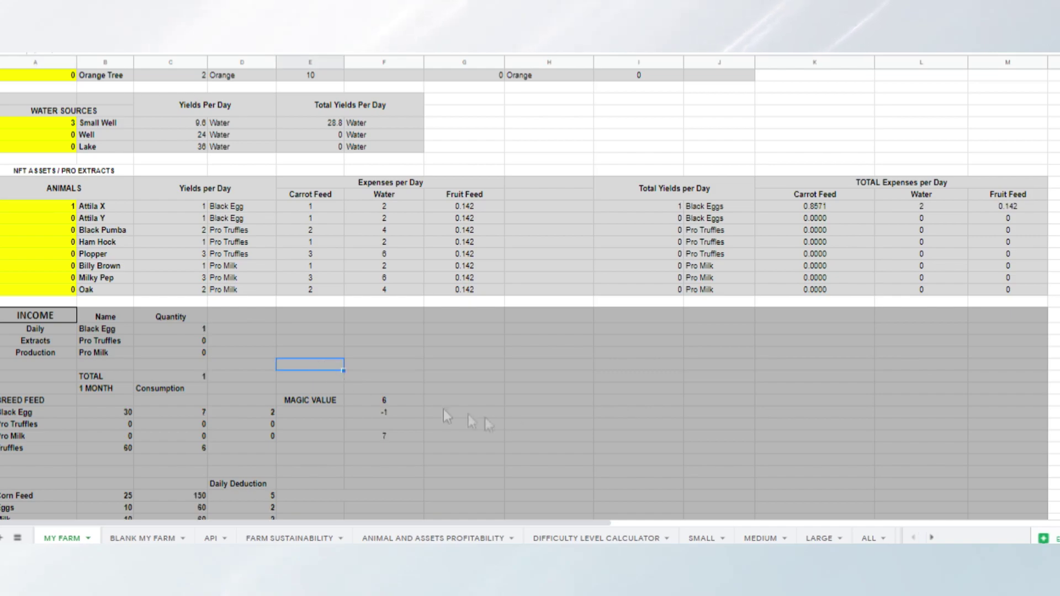
# Examine the breed feed crafting costs: extracts, corn, animal expenses and total expenses
pyautogui.scroll(3, 525, 418)
pyautogui.scroll(15, 527, 409)
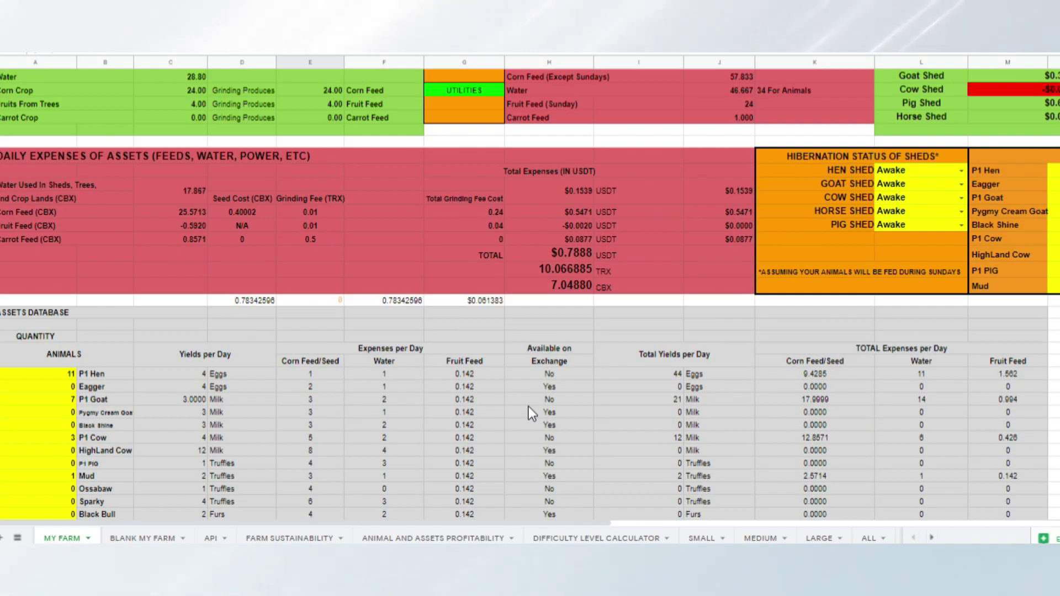
pyautogui.scroll(10, 529, 406)
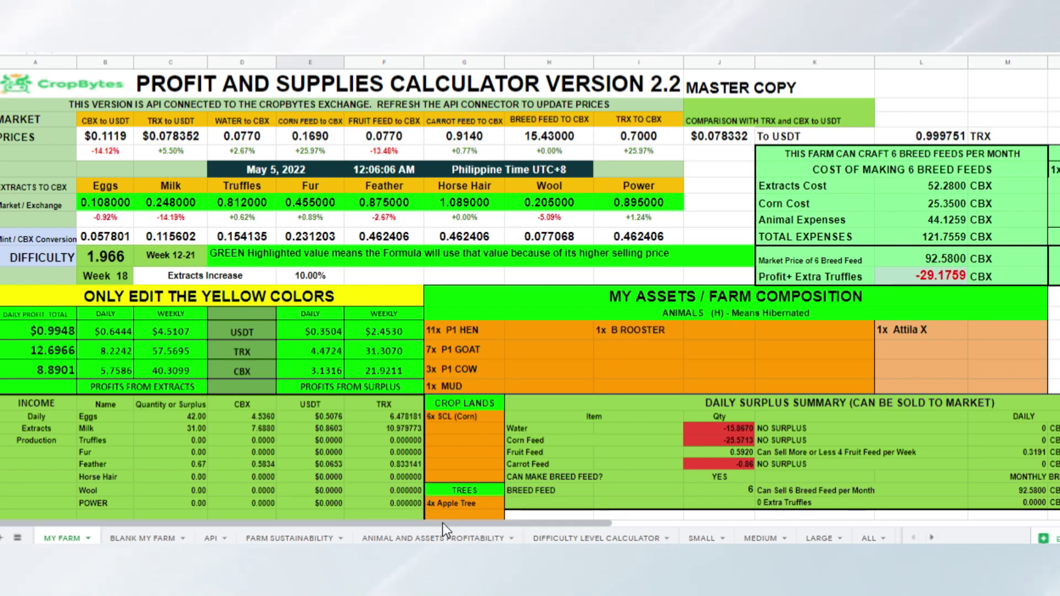
pyautogui.moveTo(447, 523); pyautogui.dragTo(634, 521)
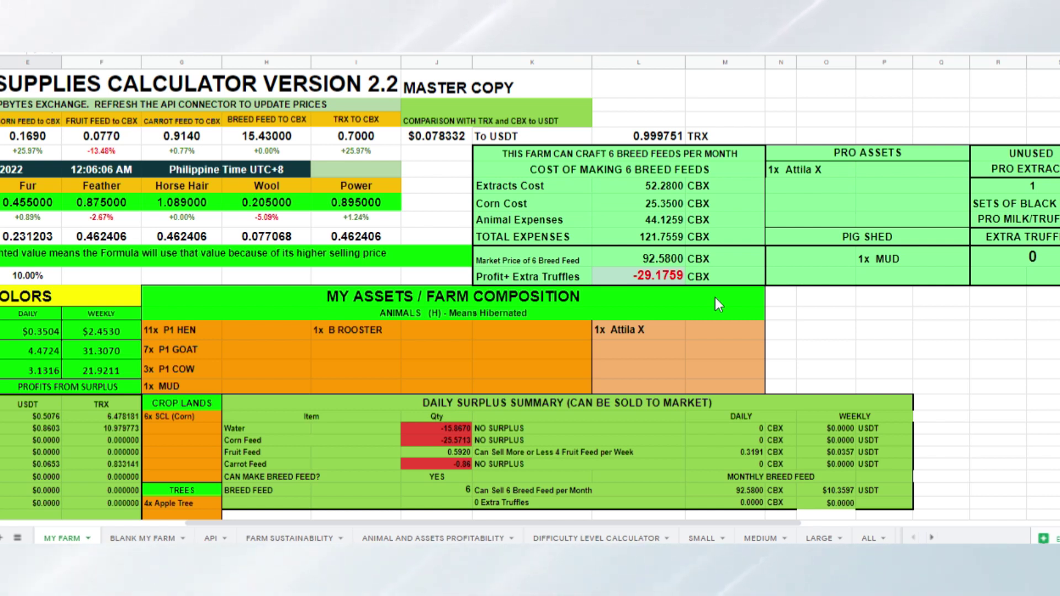
pyautogui.click(648, 168)
pyautogui.click(648, 186)
pyautogui.click(654, 200)
pyautogui.click(655, 216)
pyautogui.click(666, 232)
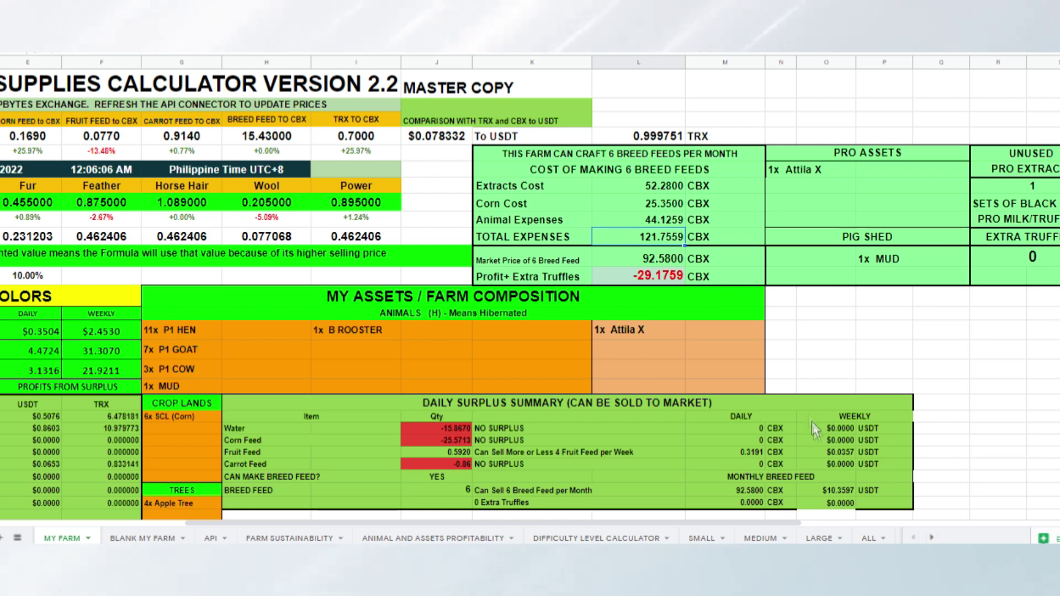
# Review the breed feed line in the daily surplus summary and the Profit+ Extra Truffles figure in the crafting block
pyautogui.scroll(-1, 789, 337)
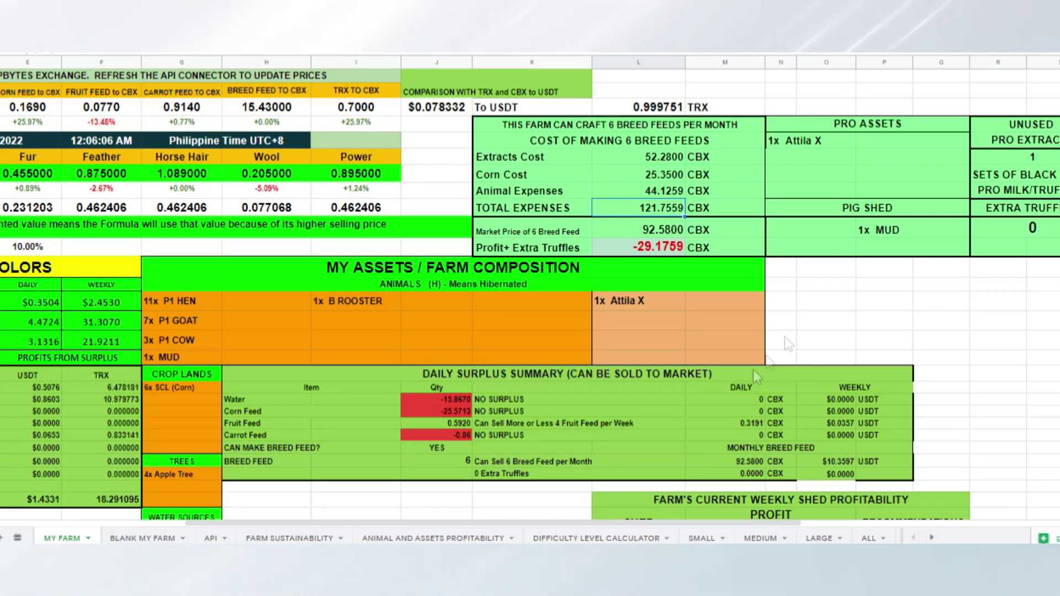
pyautogui.click(562, 462)
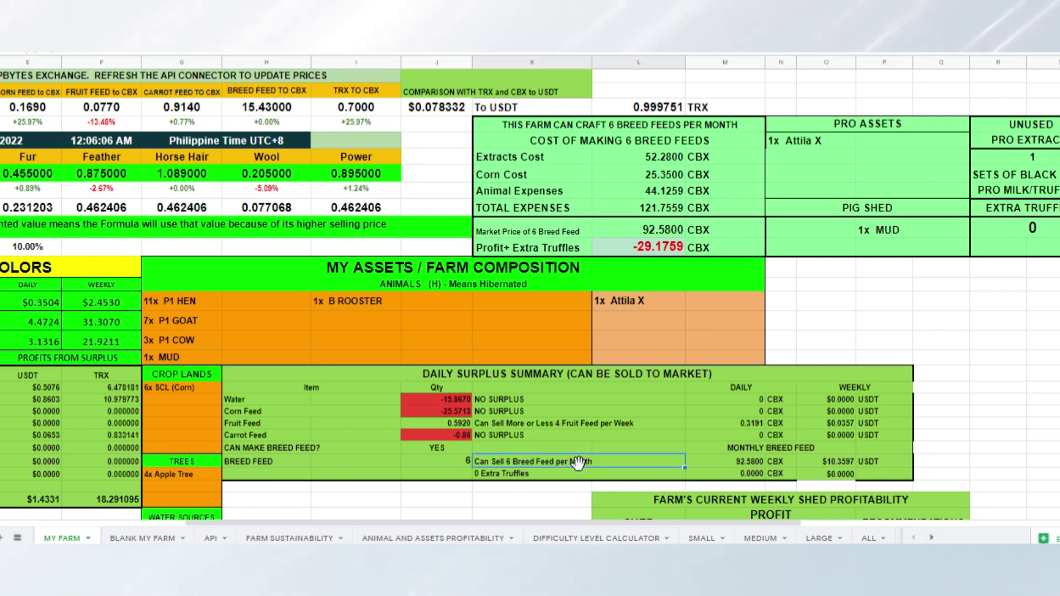
pyautogui.scroll(-3, 567, 462)
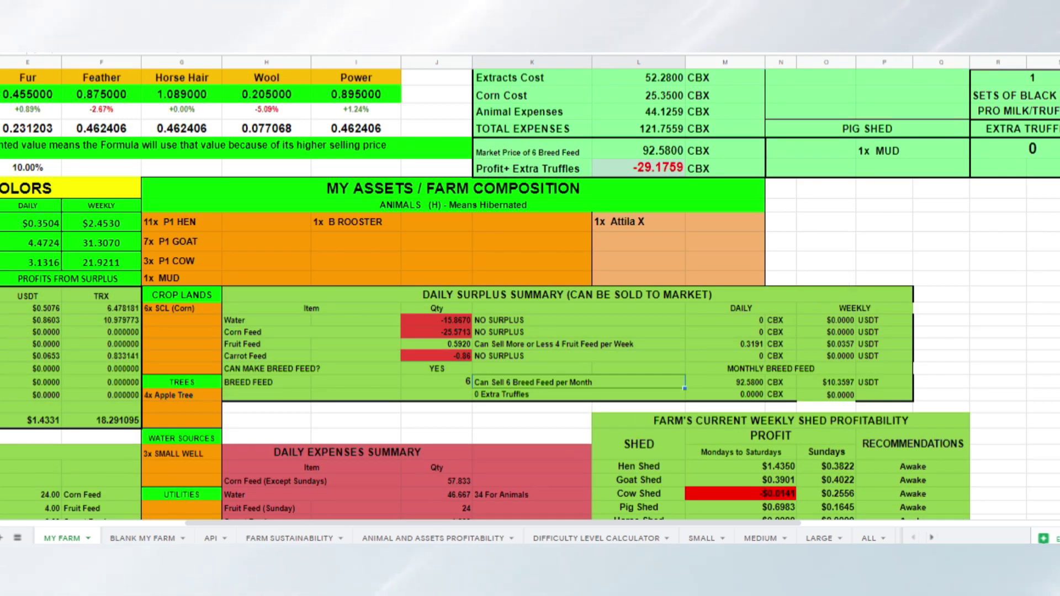
pyautogui.hotkey('ctrl', '+')
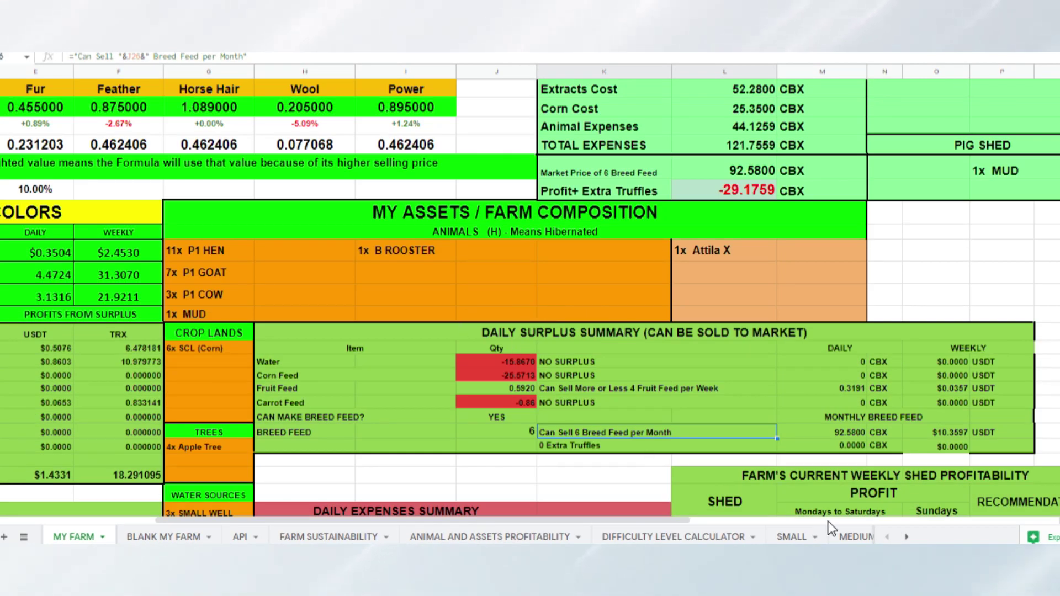
pyautogui.scroll(-3, 813, 373)
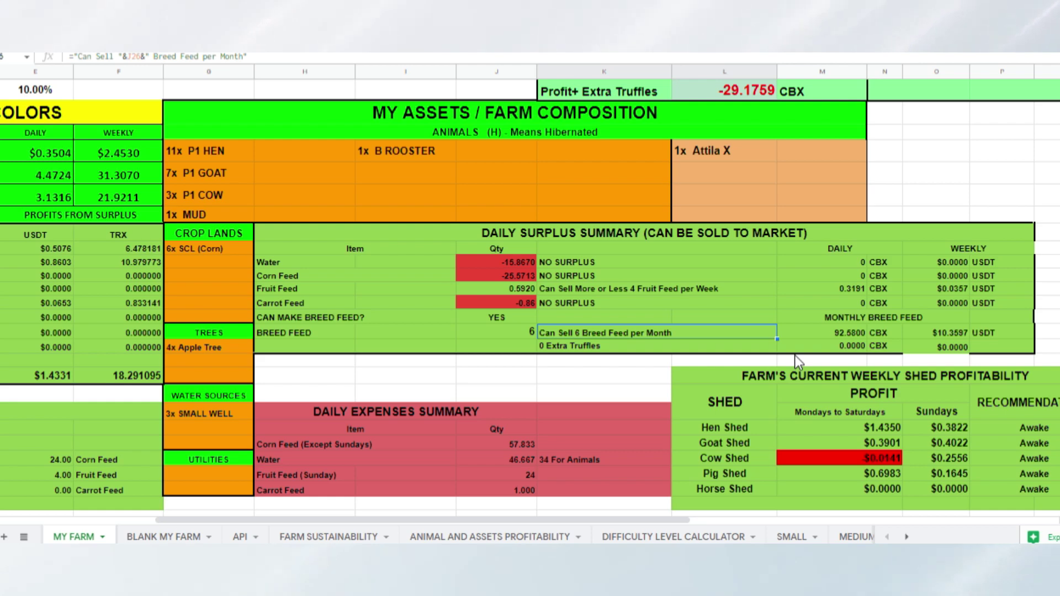
pyautogui.scroll(4, 794, 356)
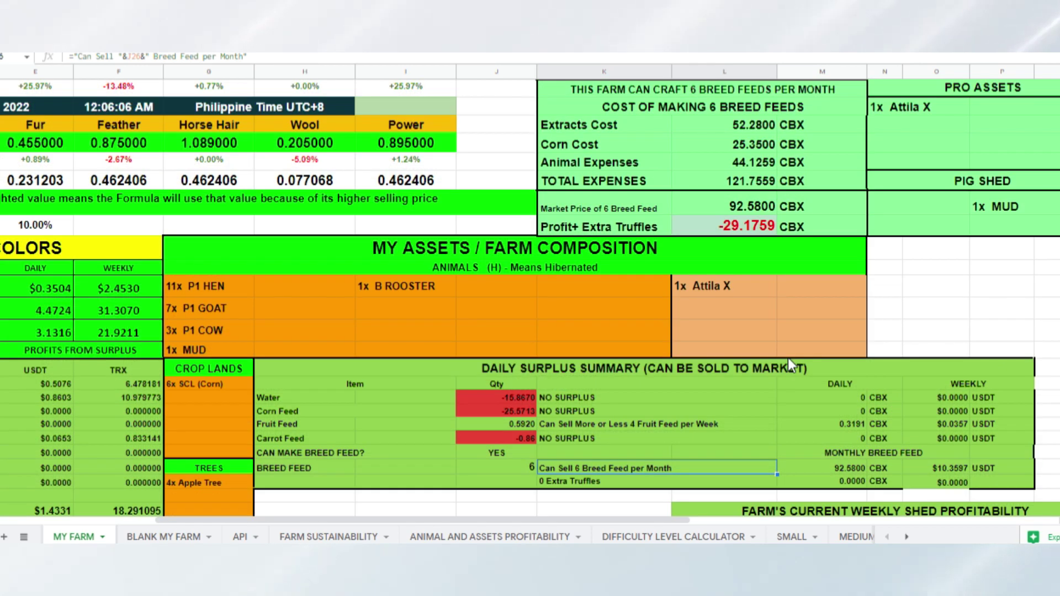
pyautogui.click(740, 227)
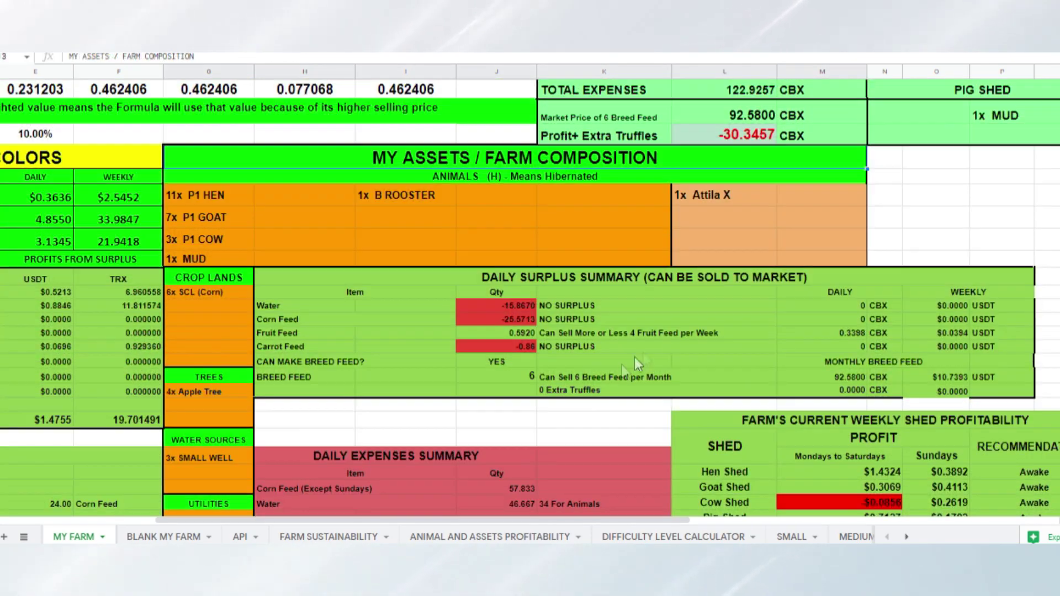
# Examine the weekly shed profitability table alongside the shed and individual animal hibernation settings
pyautogui.scroll(-5, 607, 381)
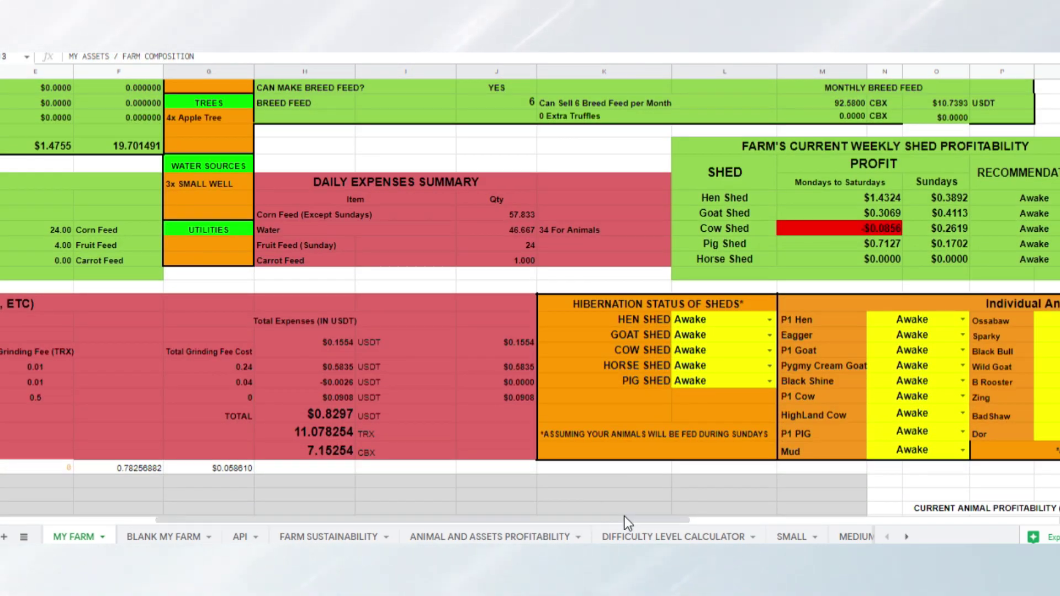
pyautogui.moveTo(621, 521); pyautogui.dragTo(892, 523)
pyautogui.moveTo(810, 523); pyautogui.dragTo(693, 532)
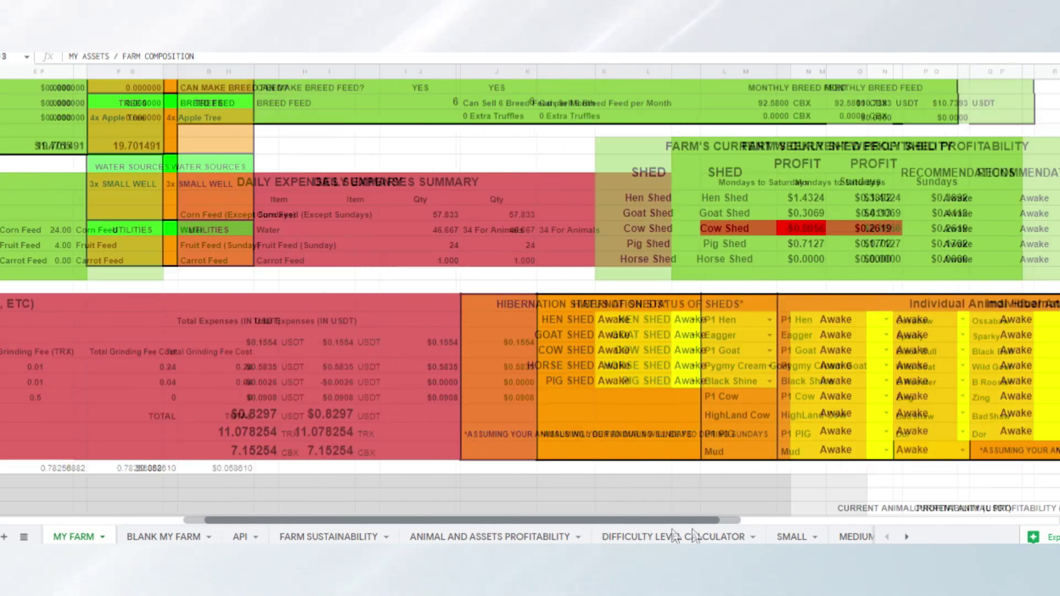
pyautogui.scroll(2, 555, 410)
pyautogui.scroll(-2, 590, 392)
pyautogui.scroll(3, 587, 389)
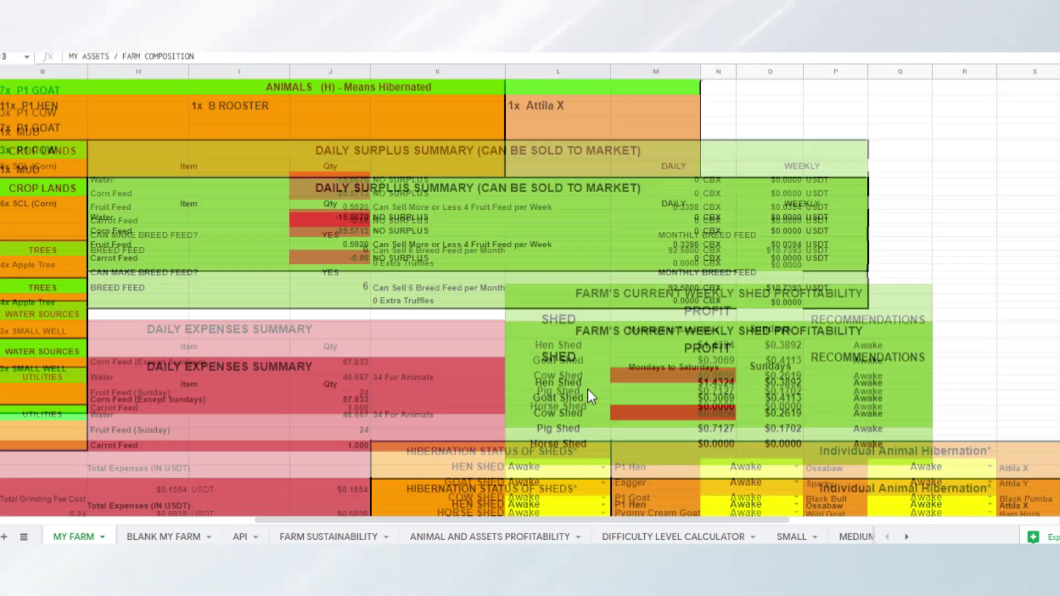
pyautogui.scroll(3, 587, 389)
pyautogui.scroll(-3, 587, 389)
pyautogui.scroll(-3, 591, 402)
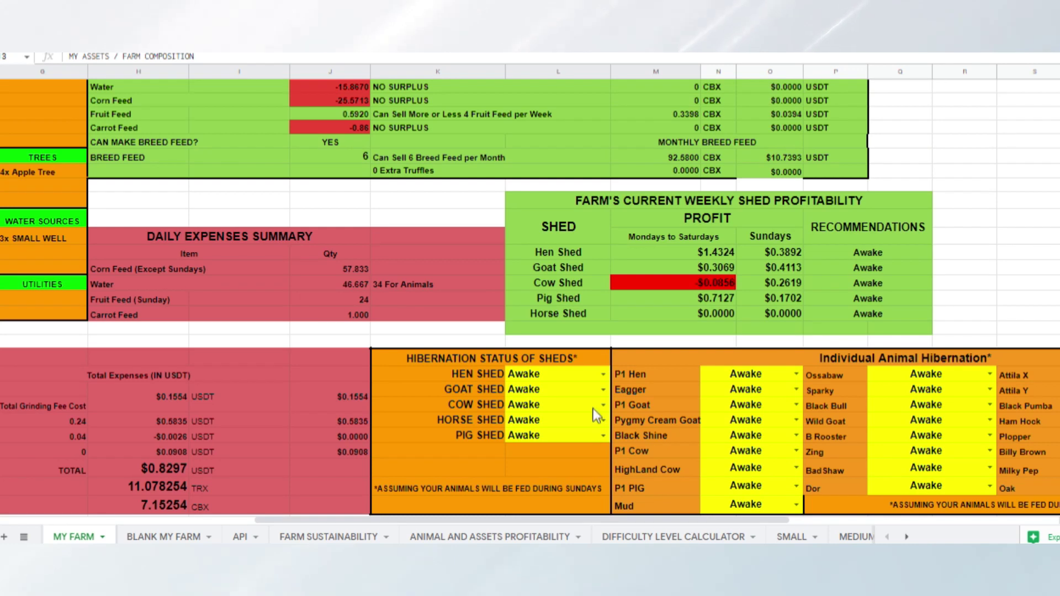
# Set the hibernation status of the cow shed and the goat shed to Hibernated
pyautogui.click(603, 389)
pyautogui.click(601, 406)
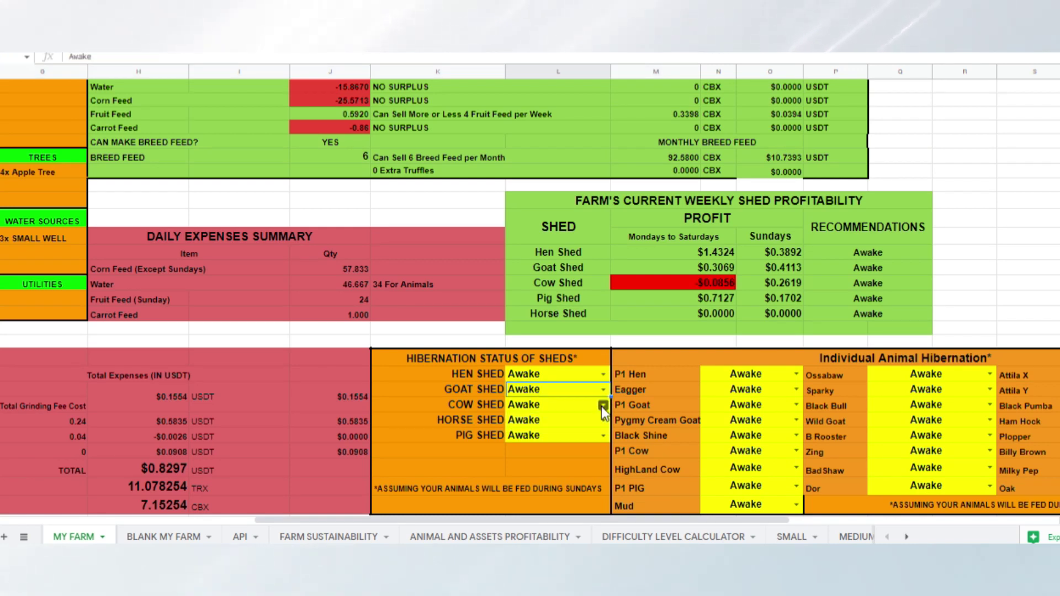
pyautogui.click(602, 406)
pyautogui.click(547, 438)
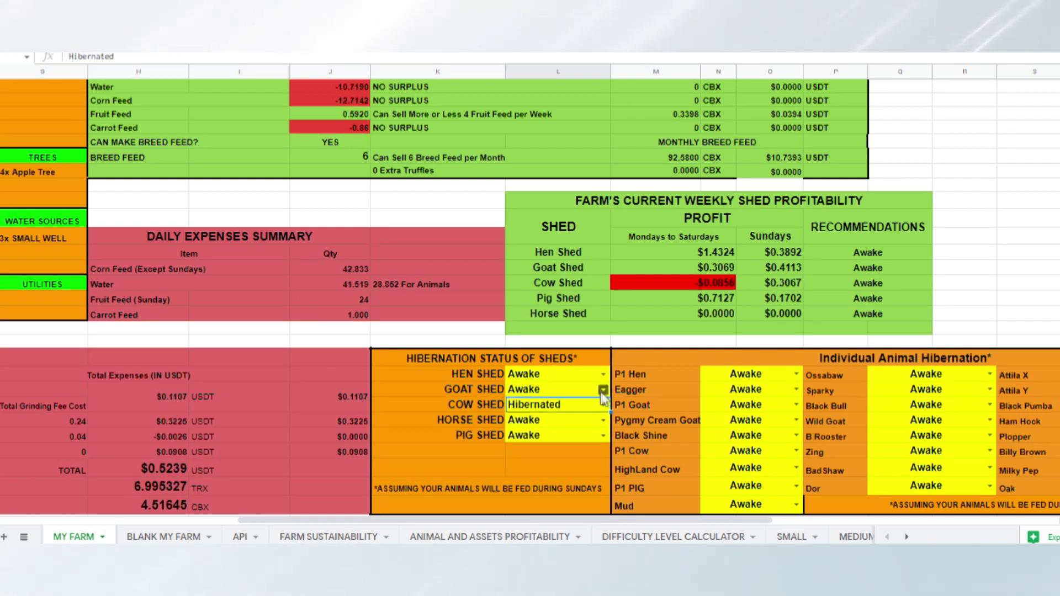
pyautogui.click(604, 389)
pyautogui.click(547, 422)
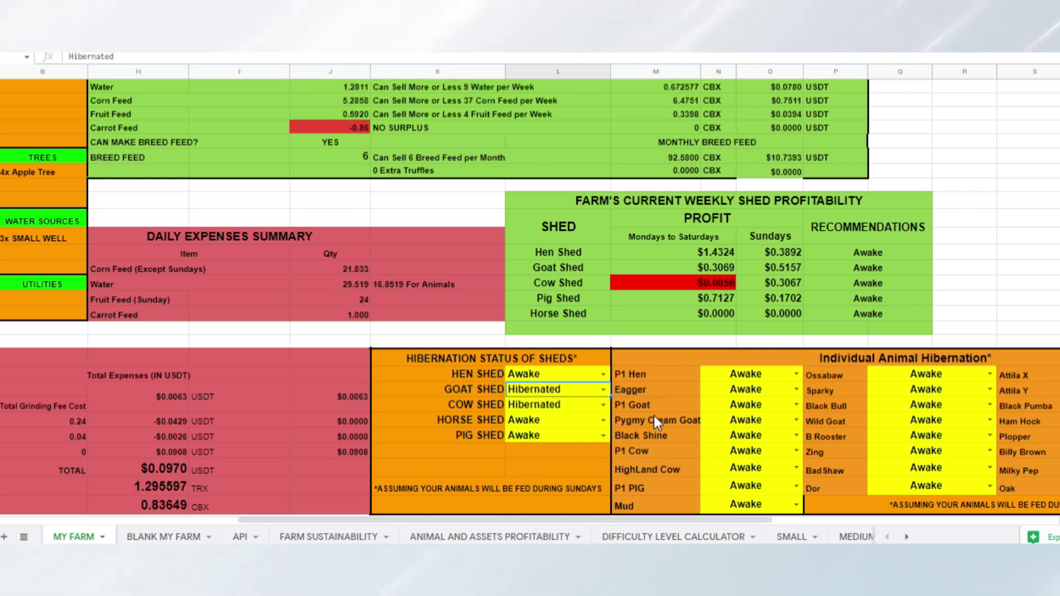
# Review the daily surplus summary, daily expenses and shed profitability with the goat and cow sheds hibernated
pyautogui.scroll(3, 653, 419)
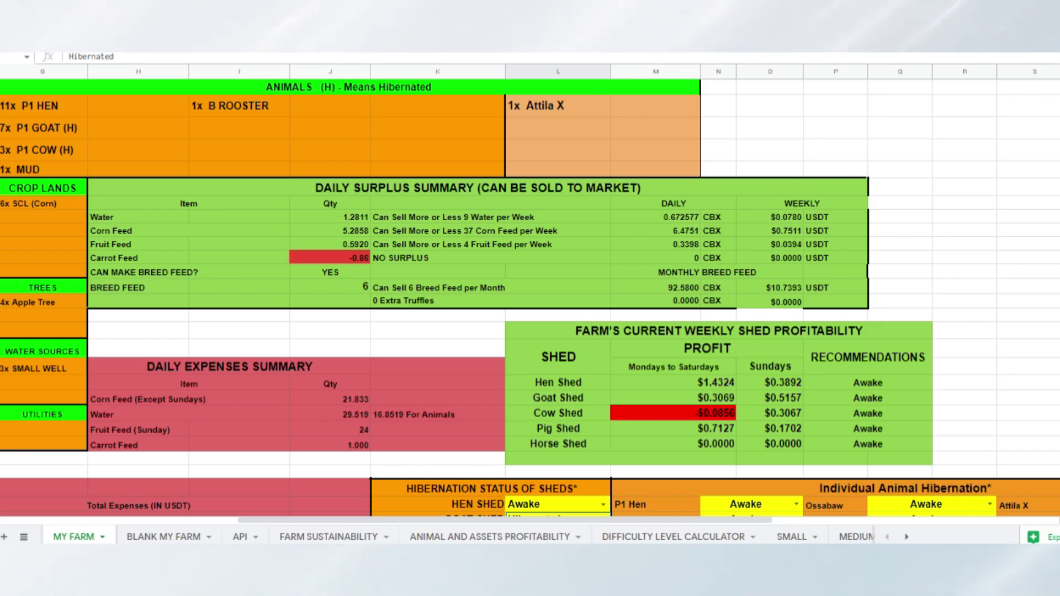
pyautogui.scroll(-5, 585, 304)
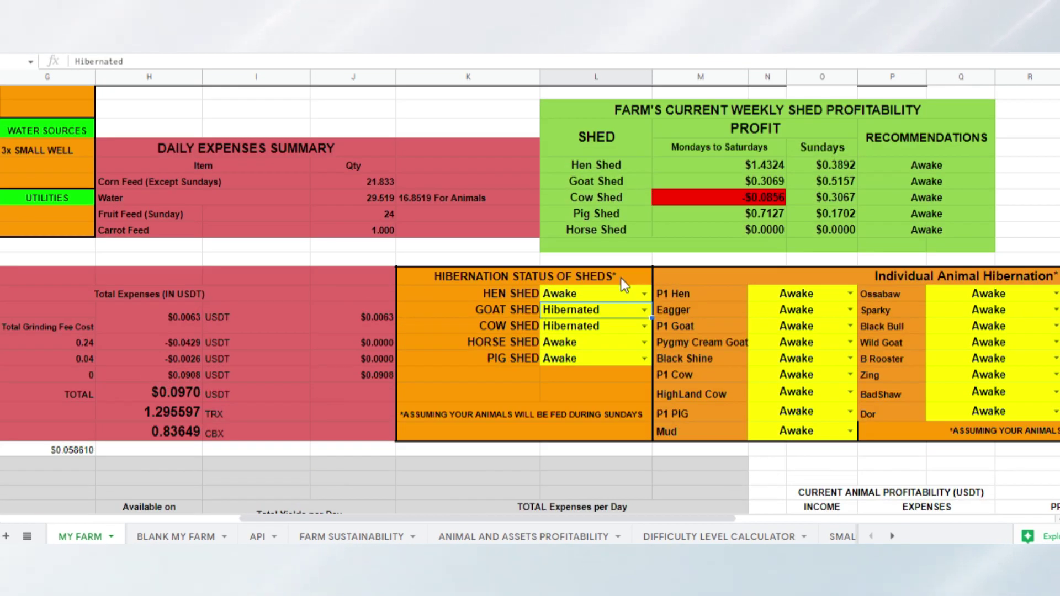
pyautogui.scroll(3, 624, 282)
pyautogui.scroll(2, 623, 326)
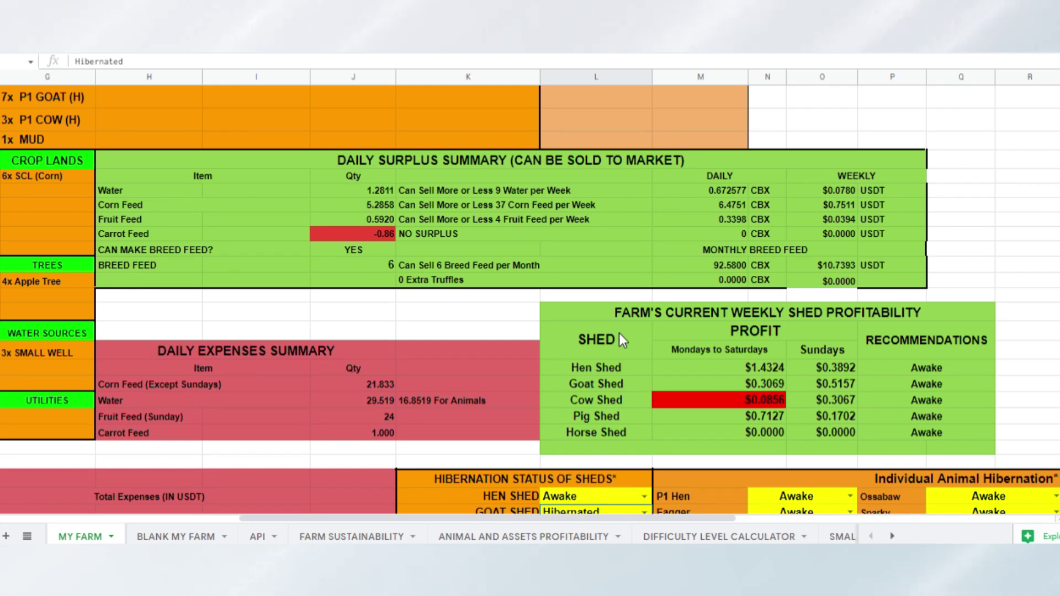
pyautogui.scroll(-1, 618, 333)
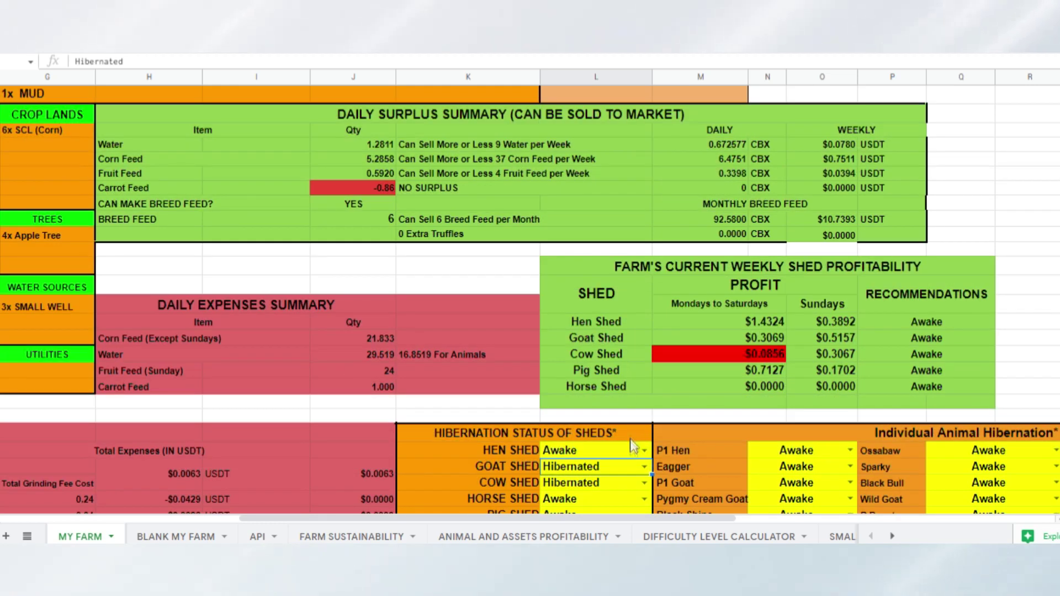
# Set the goat shed and cow shed back to Awake and check the daily profit totals
pyautogui.doubleClick(611, 468)
pyautogui.click(595, 432)
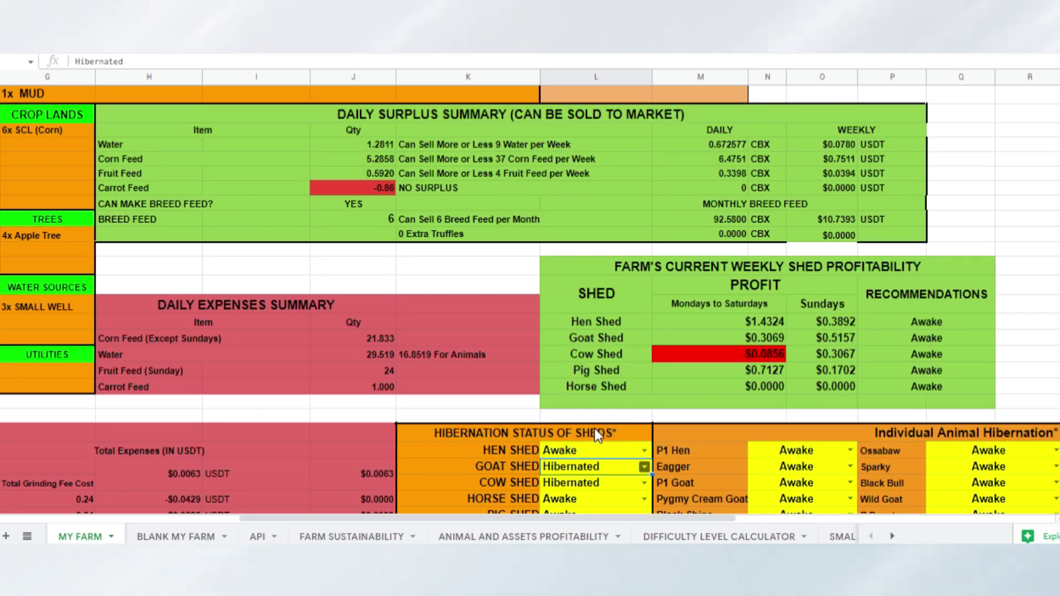
pyautogui.click(643, 468)
pyautogui.click(560, 448)
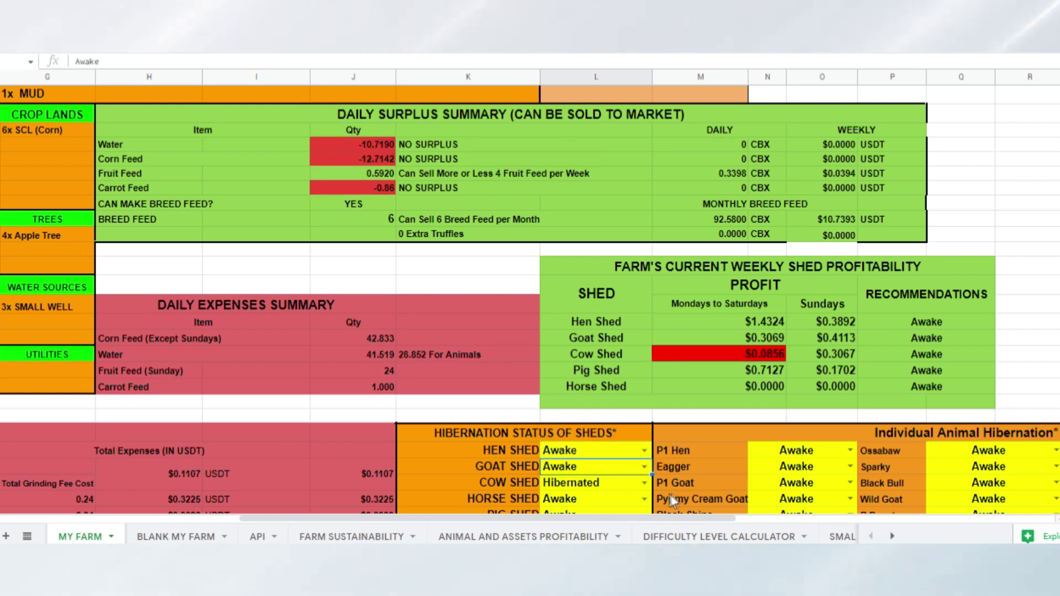
pyautogui.click(644, 482)
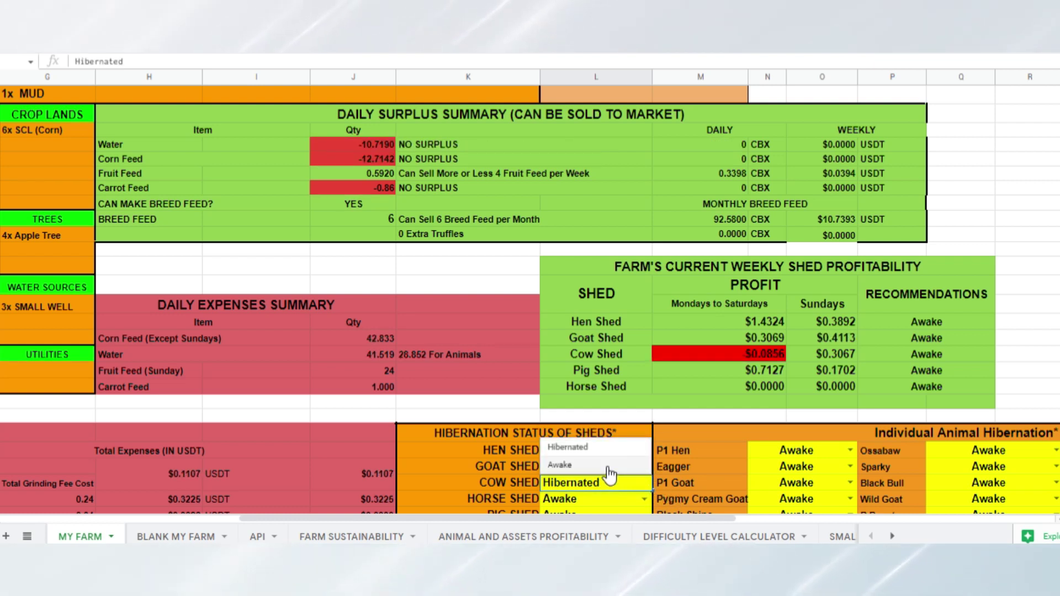
pyautogui.click(603, 473)
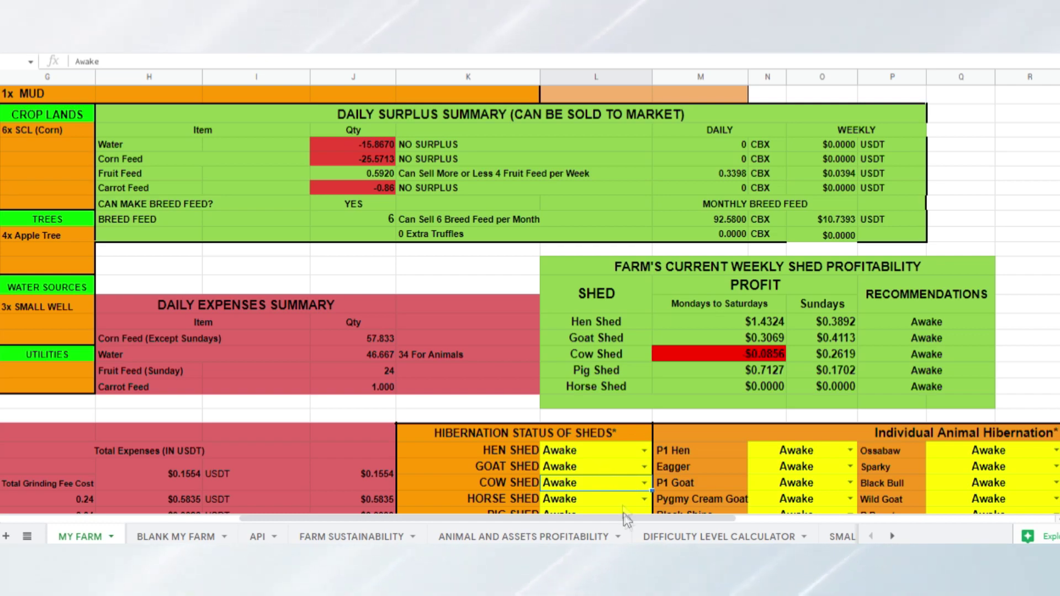
pyautogui.moveTo(626, 518); pyautogui.dragTo(389, 525)
pyautogui.scroll(4, 524, 454)
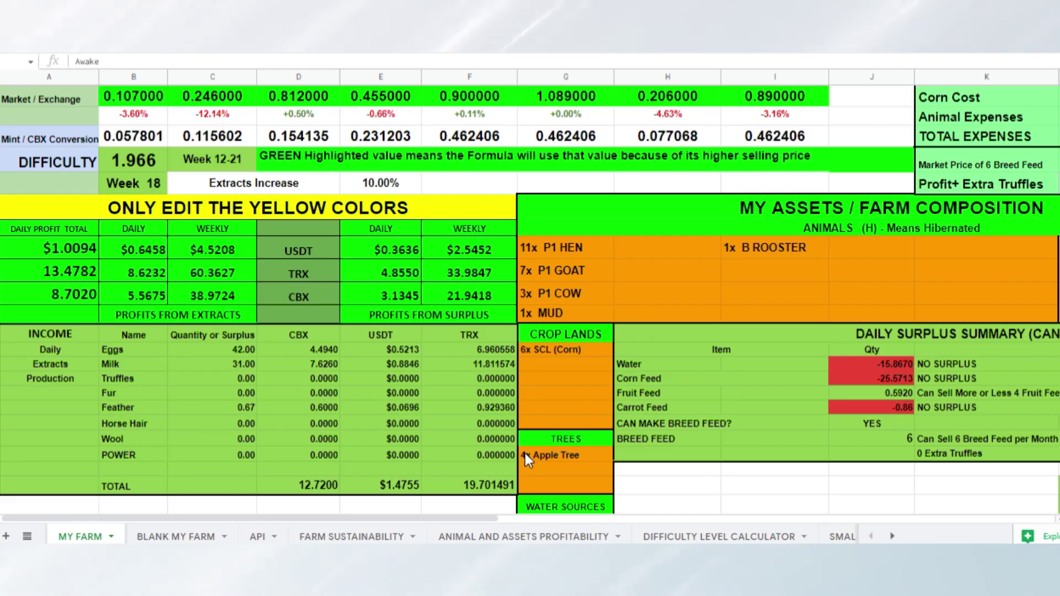
# Examine the daily farm summaries and each shed's weekday and Sunday profit in the weekly shed profitability table
pyautogui.scroll(-2, 525, 453)
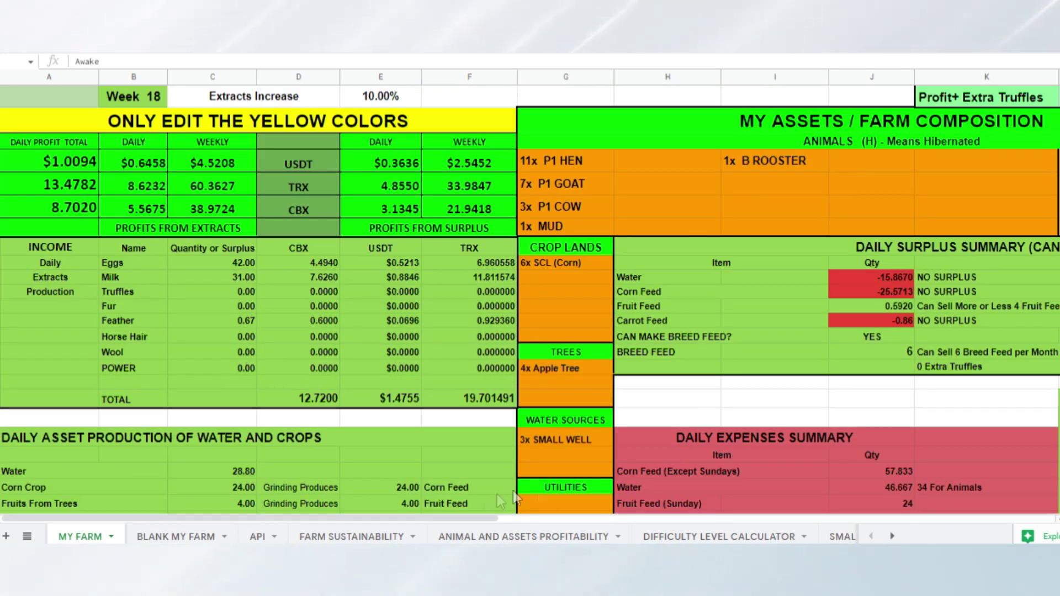
pyautogui.scroll(-2, 563, 455)
pyautogui.scroll(-3, 563, 456)
pyautogui.moveTo(416, 518); pyautogui.dragTo(731, 505)
pyautogui.scroll(2, 740, 429)
pyautogui.click(783, 306)
pyautogui.click(741, 286)
pyautogui.click(776, 288)
pyautogui.click(739, 271)
pyautogui.click(694, 257)
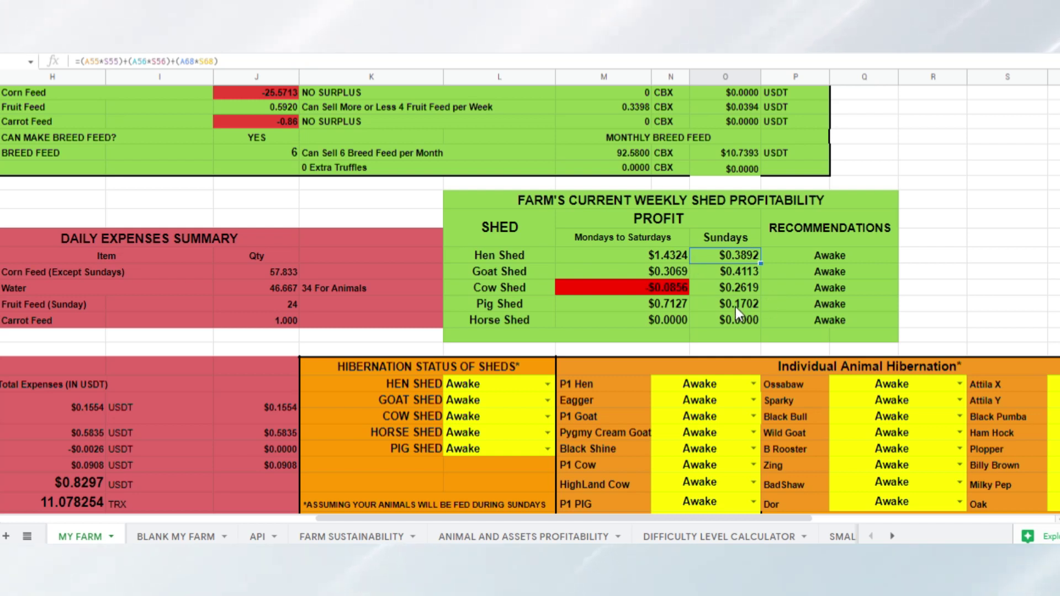
pyautogui.click(932, 289)
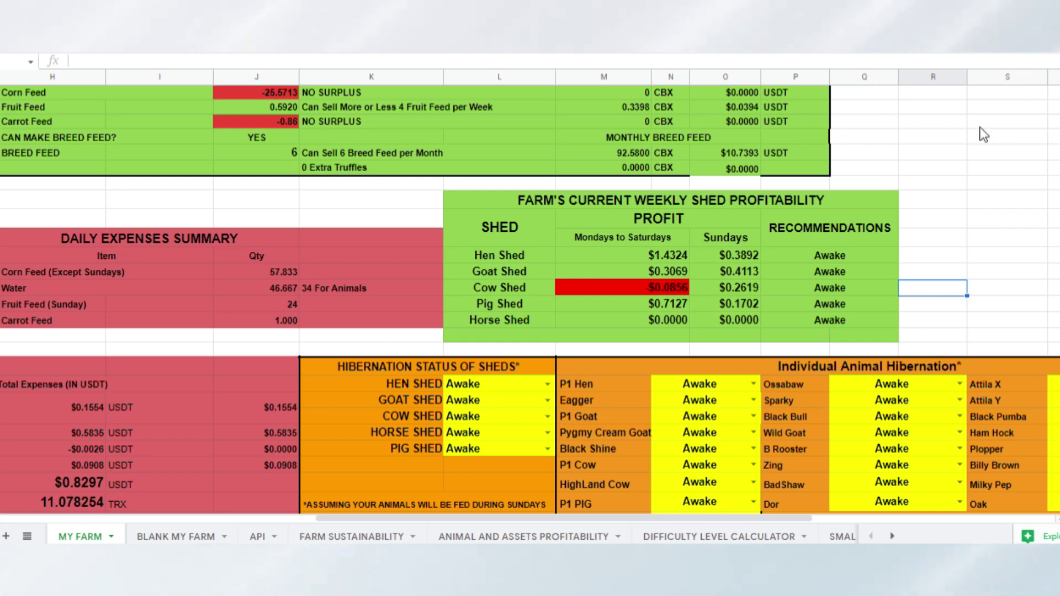
# Enlarge the weekly shed profitability table and inspect the formula behind the cow shed's recommendation
pyautogui.hotkey('ctrl', '-')
pyautogui.hotkey('ctrl', '=')
pyautogui.hotkey('ctrl', '=')
pyautogui.moveTo(589, 519); pyautogui.dragTo(716, 519)
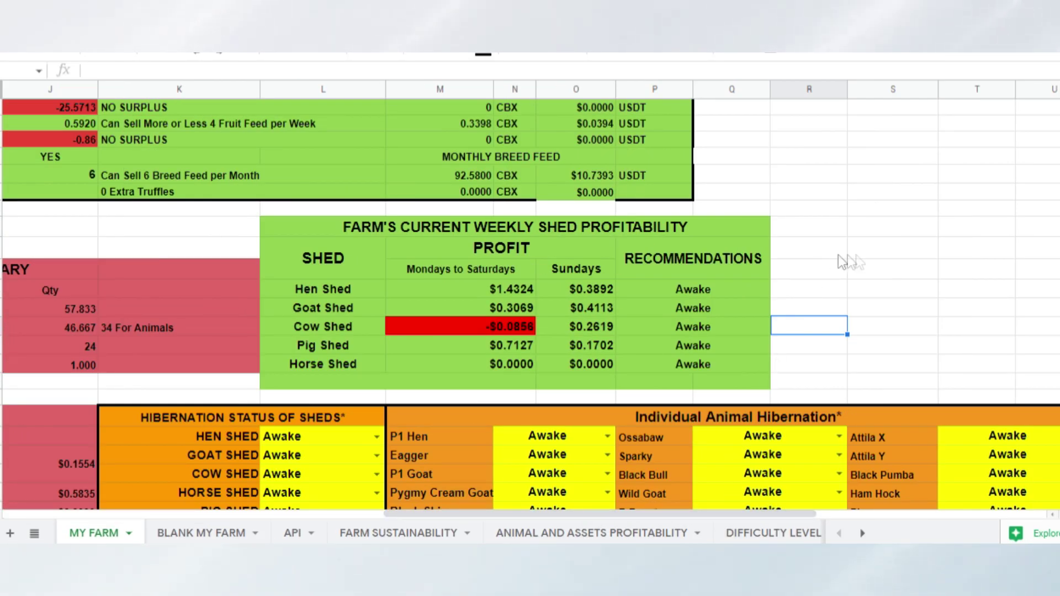
pyautogui.click(865, 254)
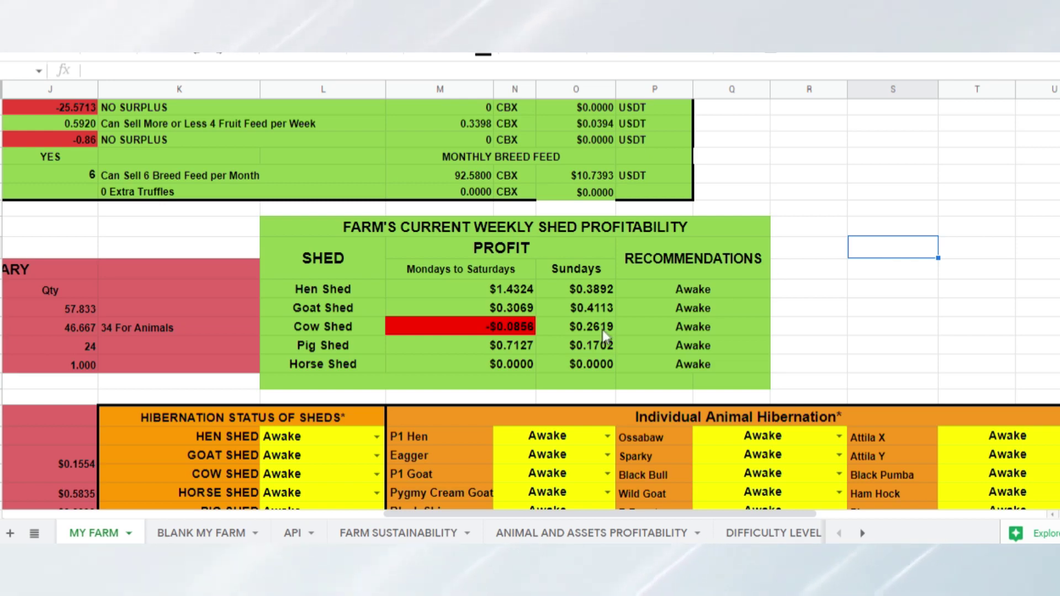
pyautogui.click(655, 329)
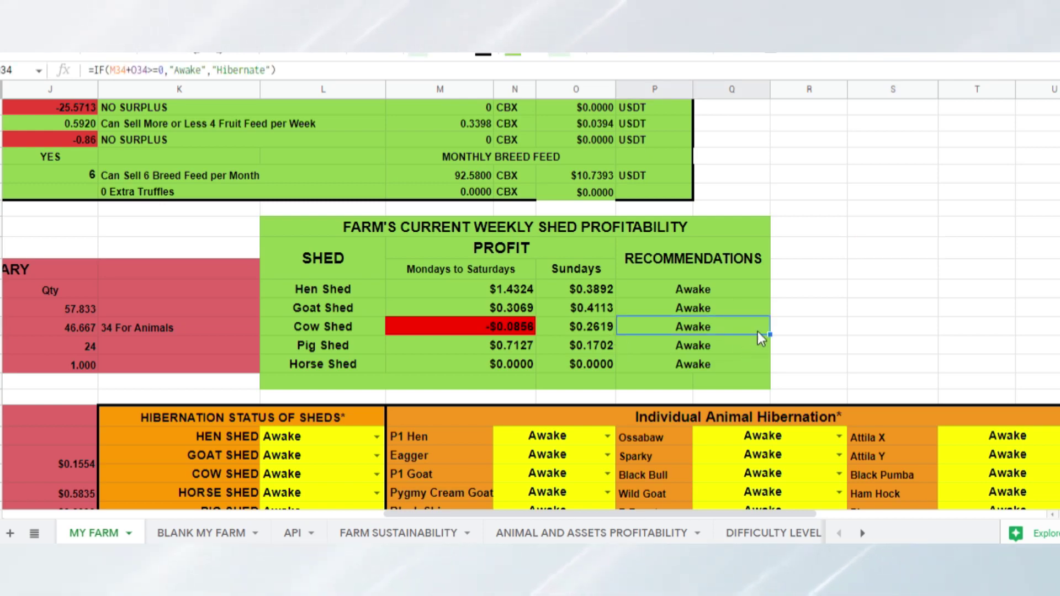
pyautogui.scroll(-1, 762, 332)
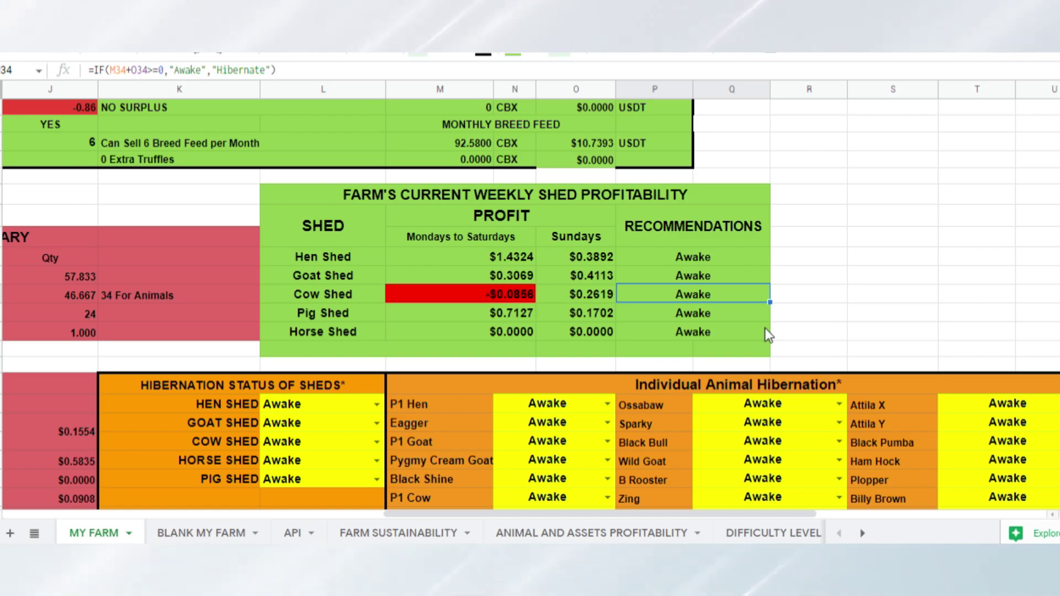
# Return to the market prices at the top of the MY FARM sheet
pyautogui.scroll(5, 764, 328)
pyautogui.scroll(4, 778, 339)
pyautogui.moveTo(660, 514); pyautogui.dragTo(320, 518)
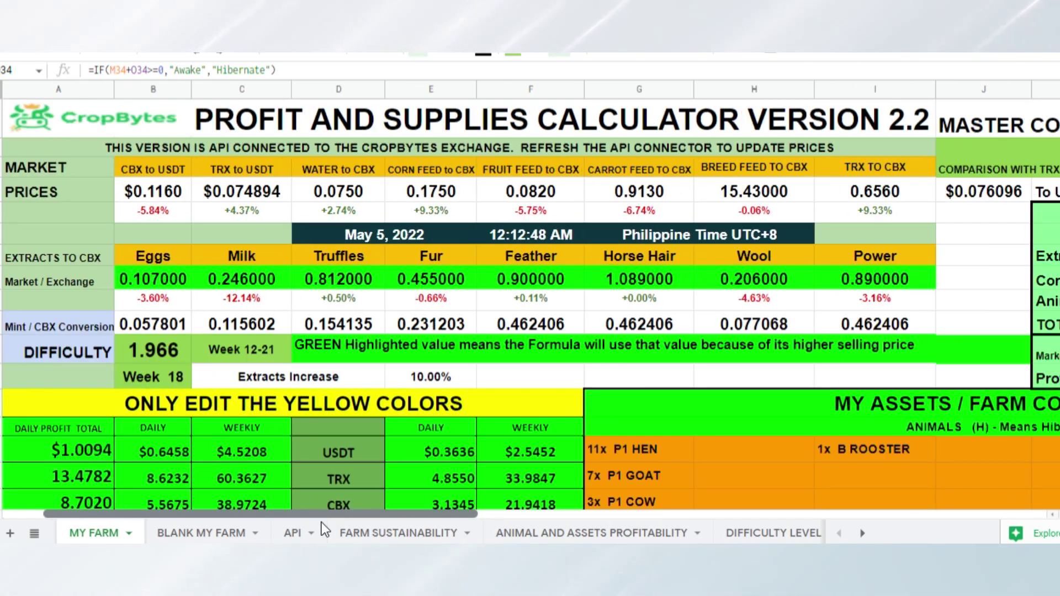
pyautogui.click(367, 196)
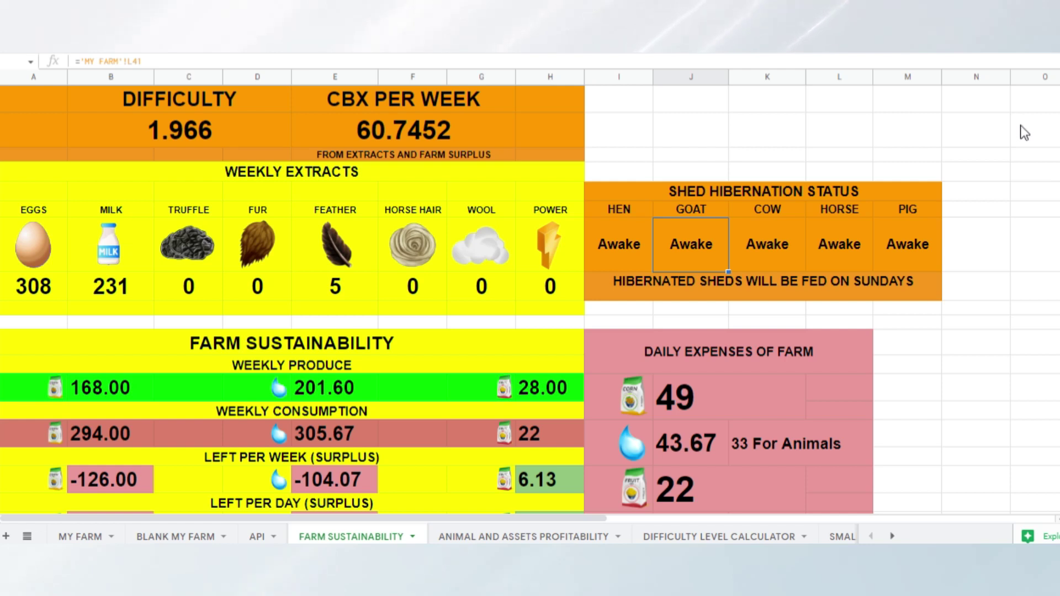
# Inspect the shed hibernation status and the CBX per week figure on the FARM SUSTAINABILITY sheet
pyautogui.click(773, 238)
pyautogui.click(839, 249)
pyautogui.click(426, 135)
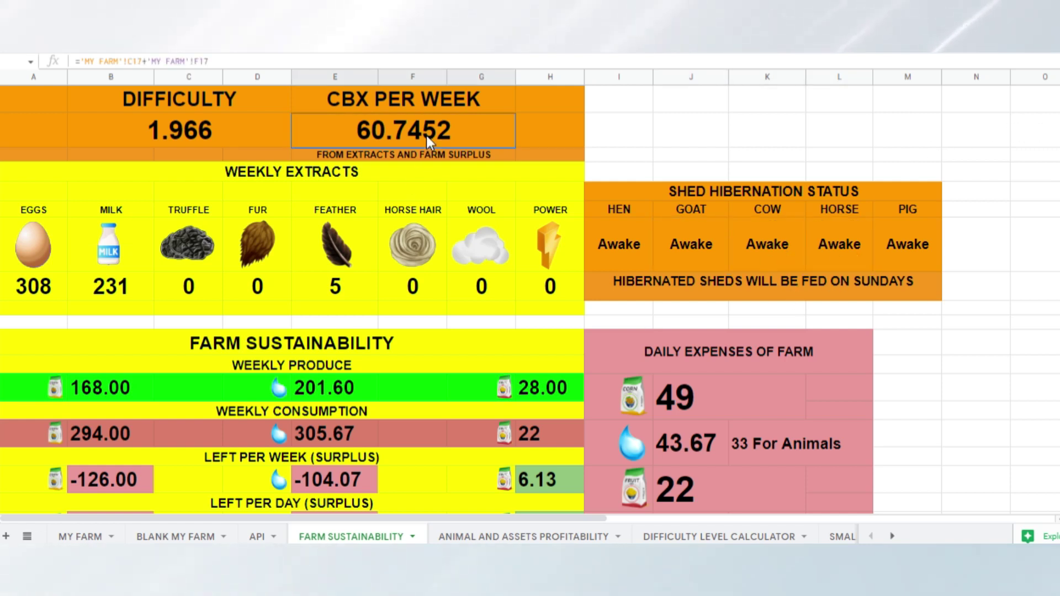
pyautogui.click(432, 107)
pyautogui.click(432, 131)
pyautogui.click(431, 157)
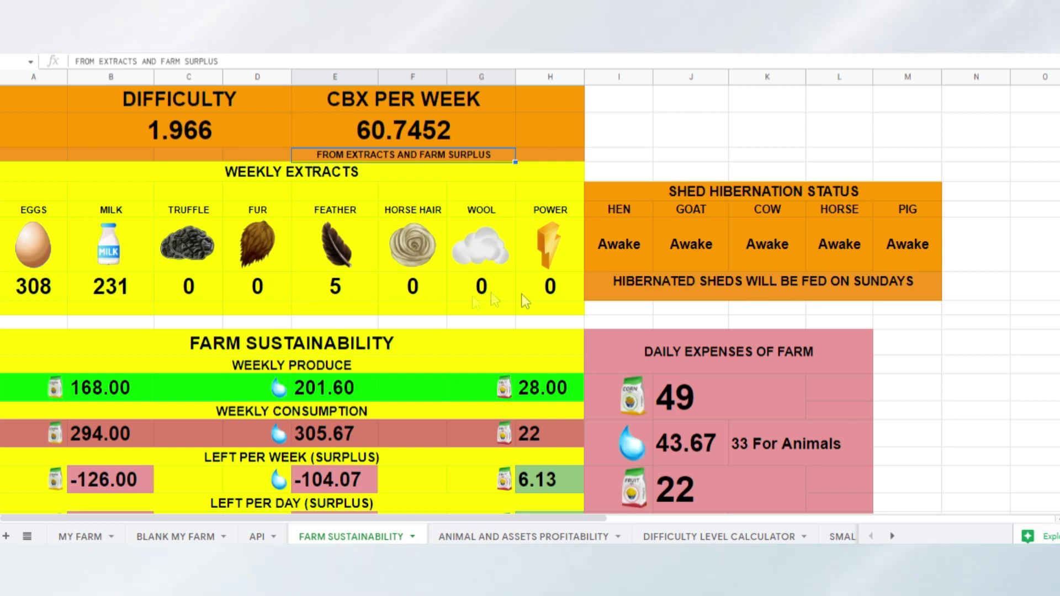
# Review the weekly extracts, farm sustainability figures and daily expenses against the shed hibernation status
pyautogui.scroll(-3, 466, 303)
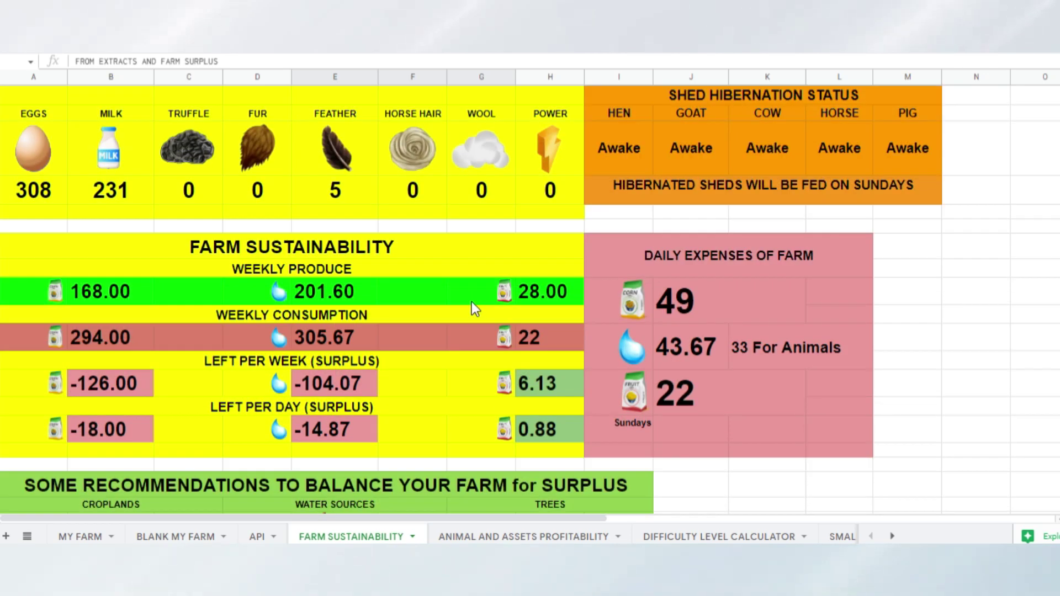
pyautogui.scroll(3, 485, 298)
pyautogui.scroll(-1, 691, 274)
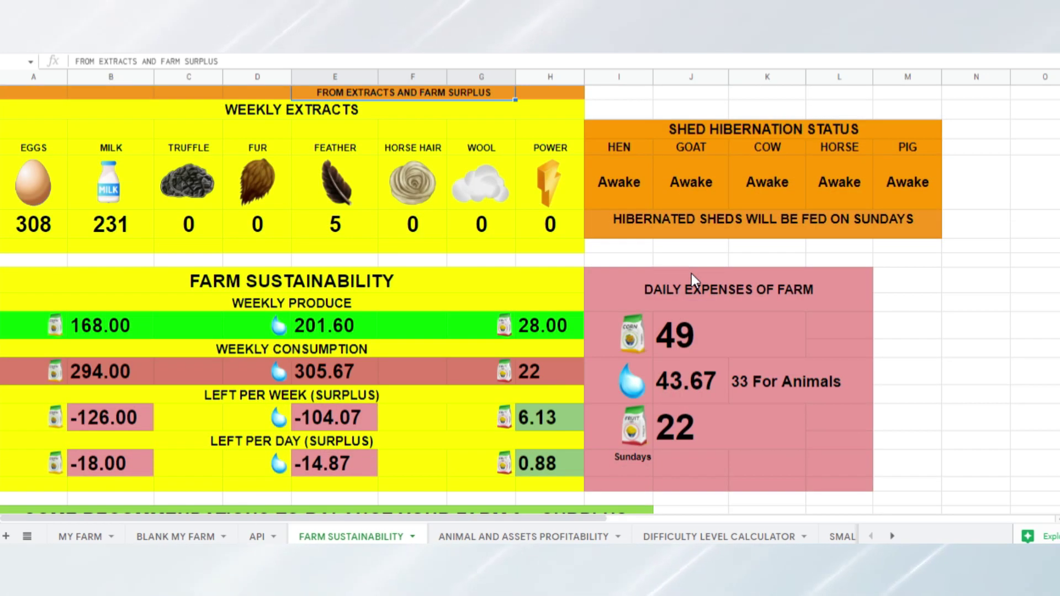
pyautogui.click(697, 187)
pyautogui.scroll(1, 747, 229)
pyautogui.click(810, 244)
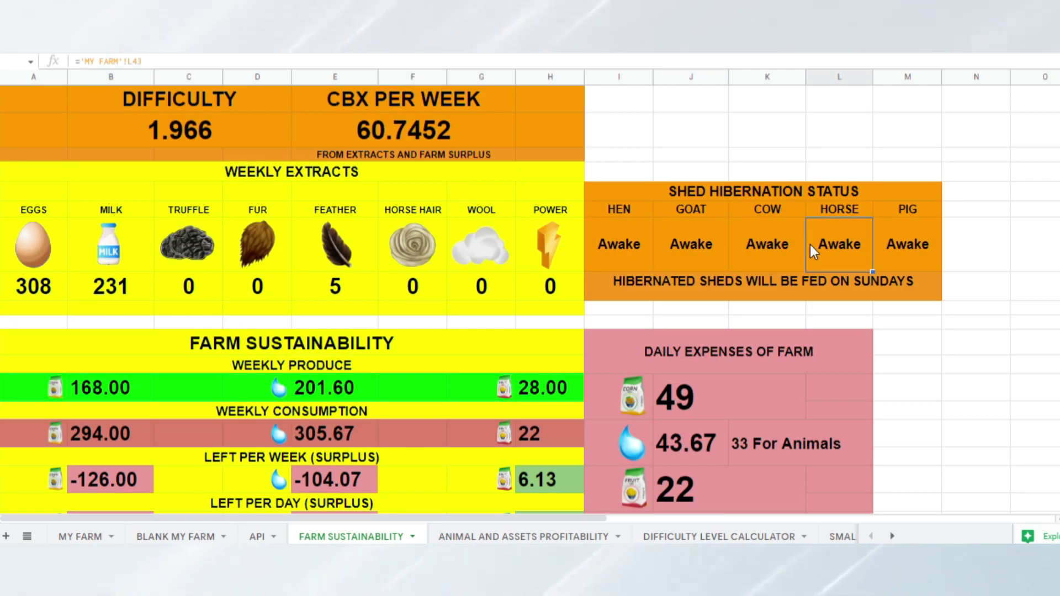
# Examine the extracts stockpile quantities and their CBX and USD totals
pyautogui.scroll(-5, 715, 316)
pyautogui.scroll(-5, 715, 319)
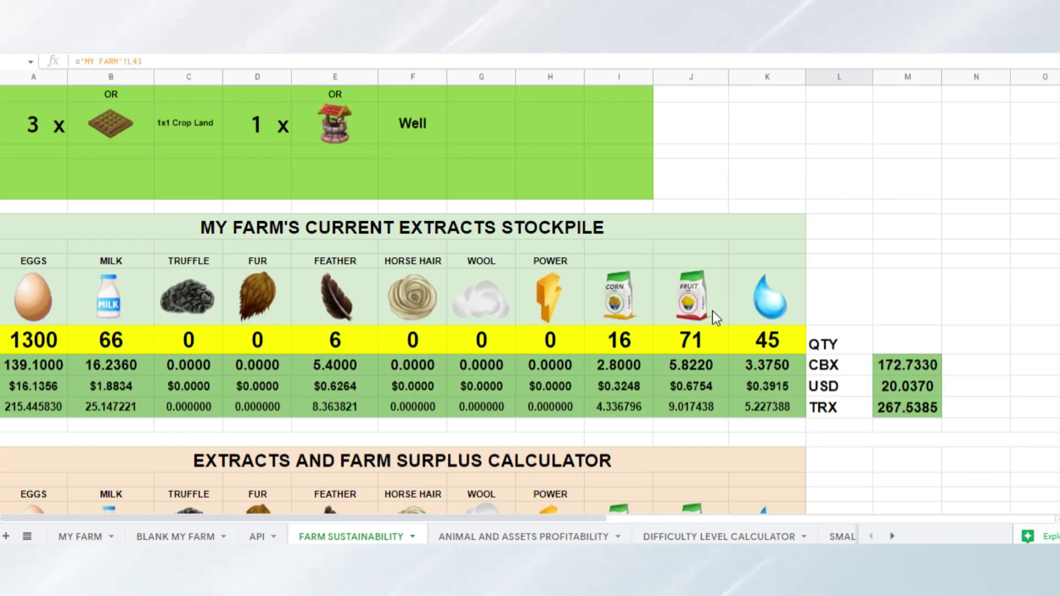
pyautogui.click(46, 345)
pyautogui.click(119, 343)
pyautogui.click(206, 341)
pyautogui.click(259, 340)
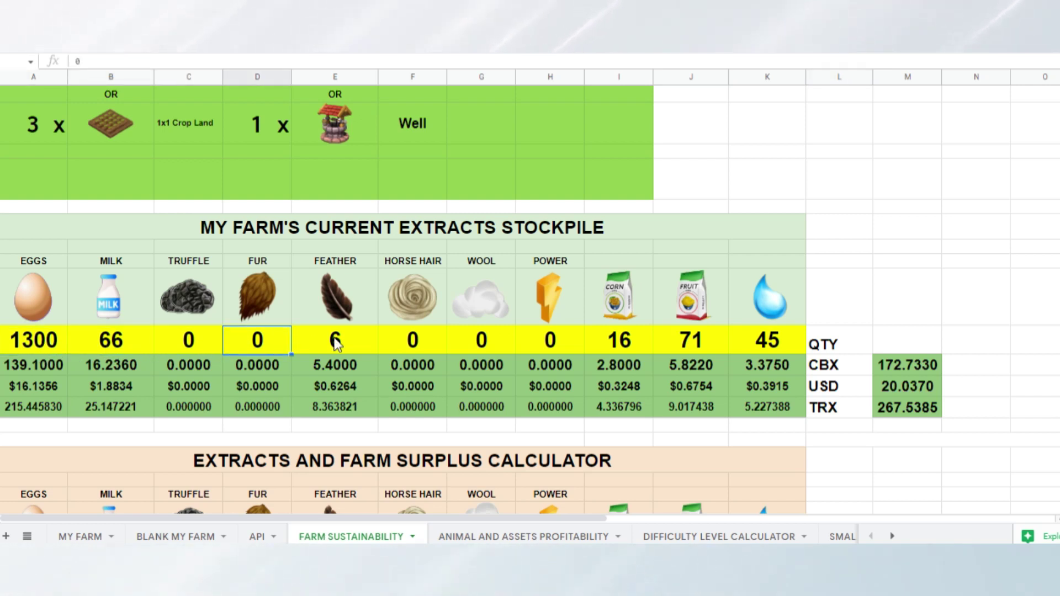
pyautogui.click(331, 340)
pyautogui.click(900, 367)
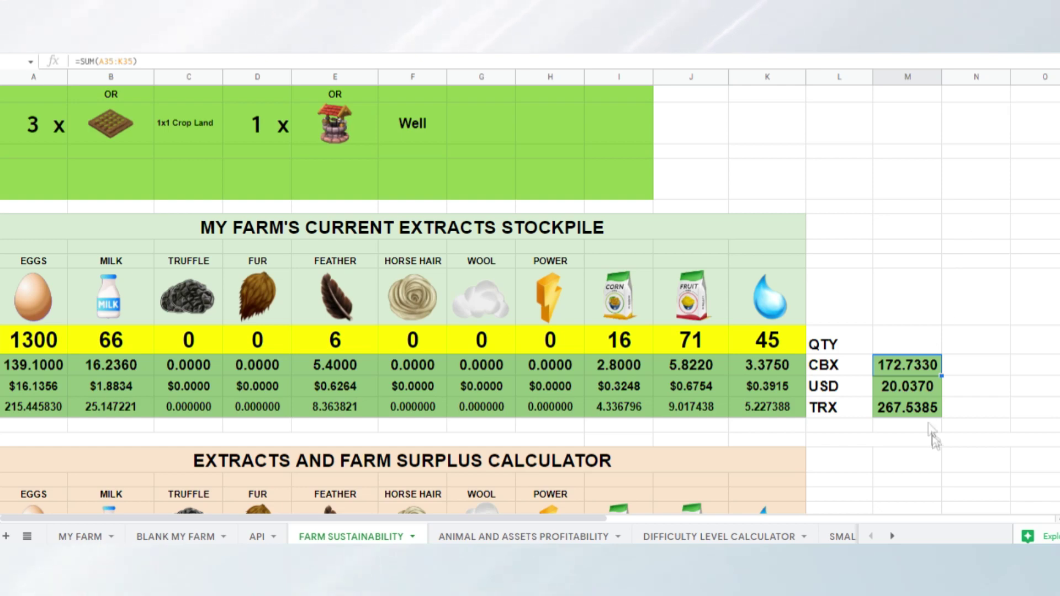
pyautogui.click(905, 390)
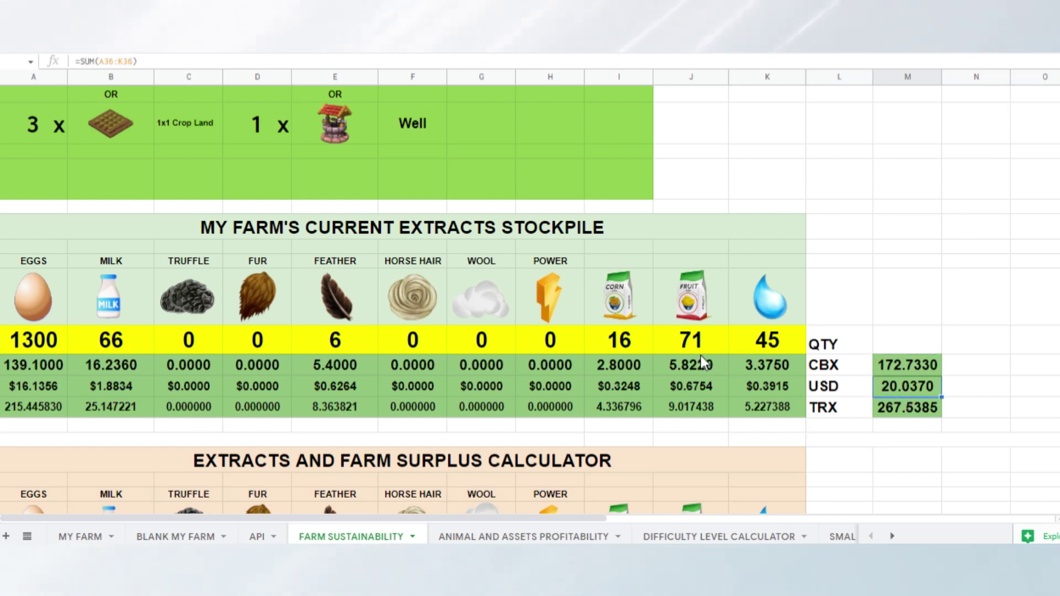
# Set the milk and eggs quantities to 10000 each in the Extracts and Farm Surplus Calculator
pyautogui.scroll(-3, 700, 349)
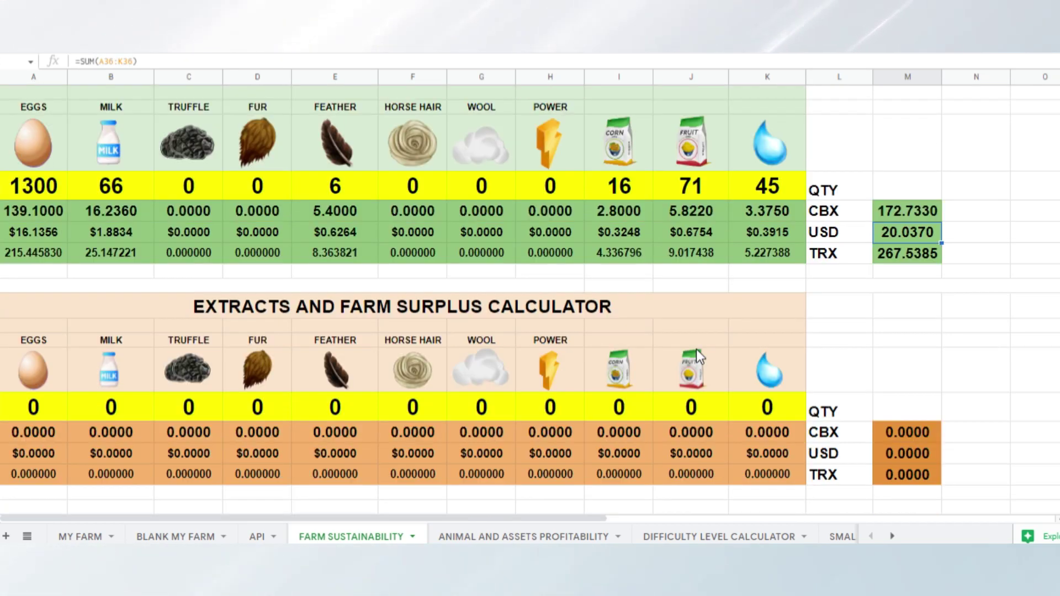
pyautogui.scroll(-1, 697, 349)
pyautogui.click(112, 382)
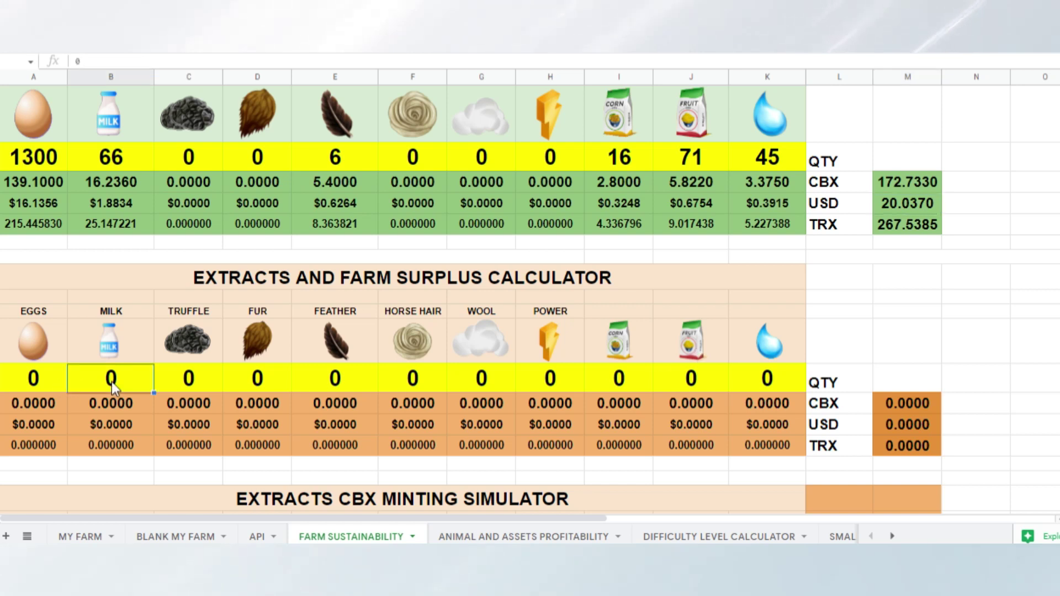
pyautogui.write('10000')
pyautogui.click(268, 410)
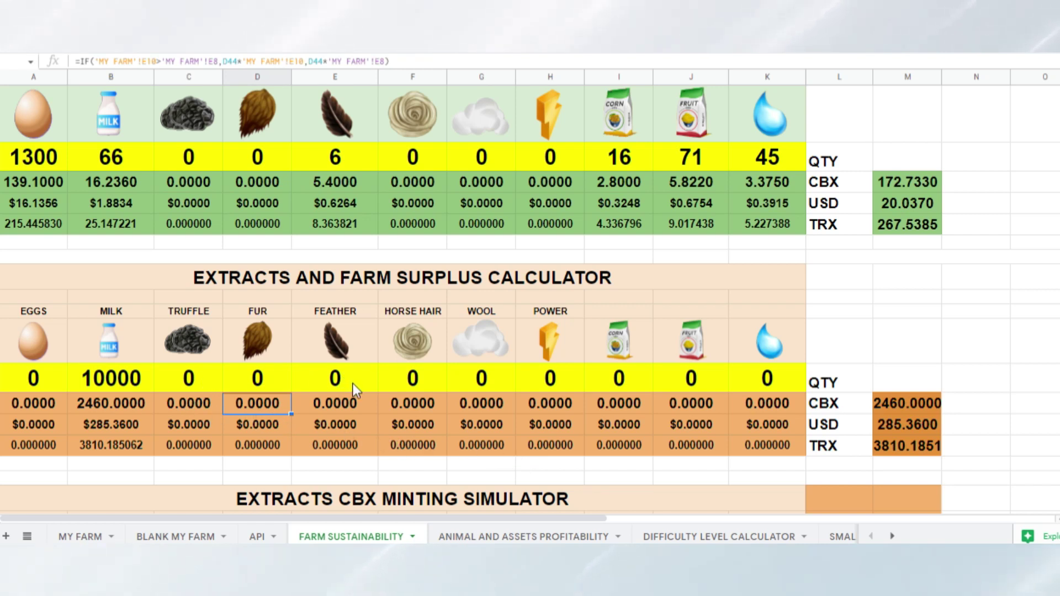
pyautogui.click(22, 389)
pyautogui.write('10000')
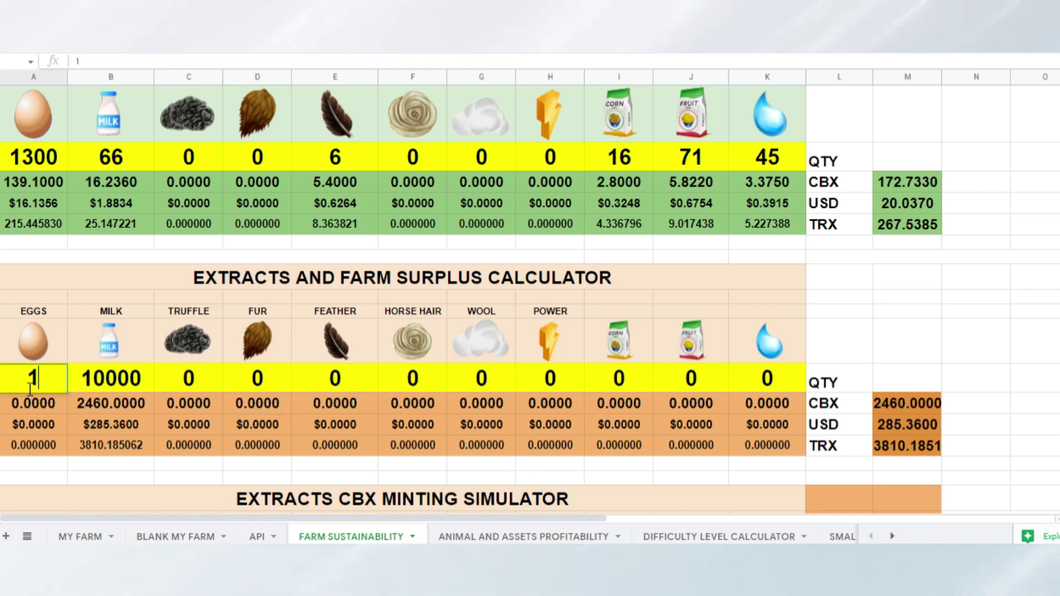
pyautogui.click(220, 408)
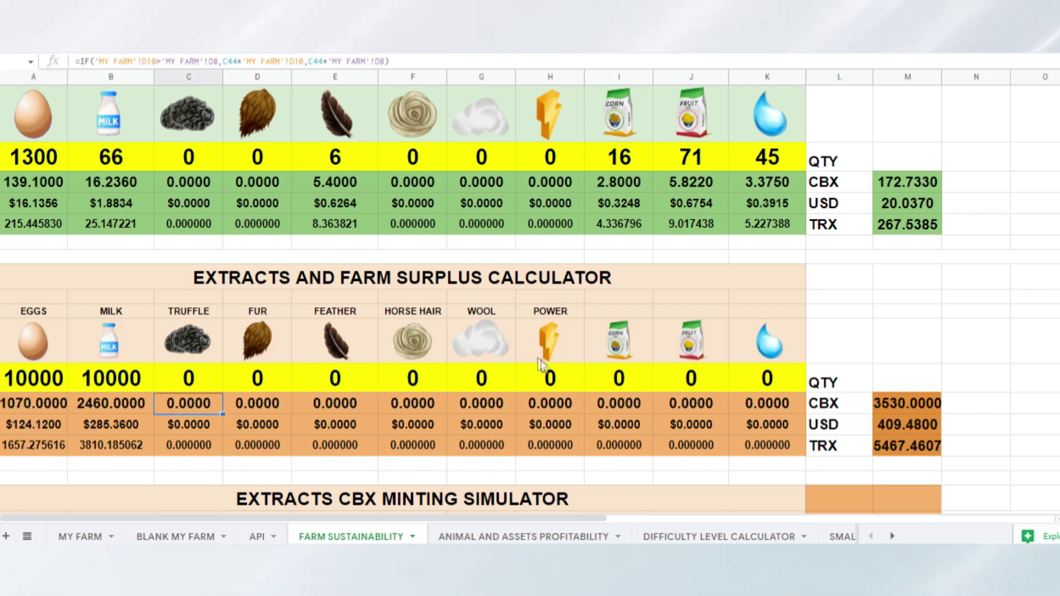
# Set the power quantity to 1 in the Extracts and Farm Surplus Calculator
pyautogui.click(547, 378)
pyautogui.write('1')
pyautogui.click(563, 422)
# Set the extracts increase to 10% in the Extracts CBX Minting Simulator and check the projected difficulty level
pyautogui.scroll(-5, 565, 421)
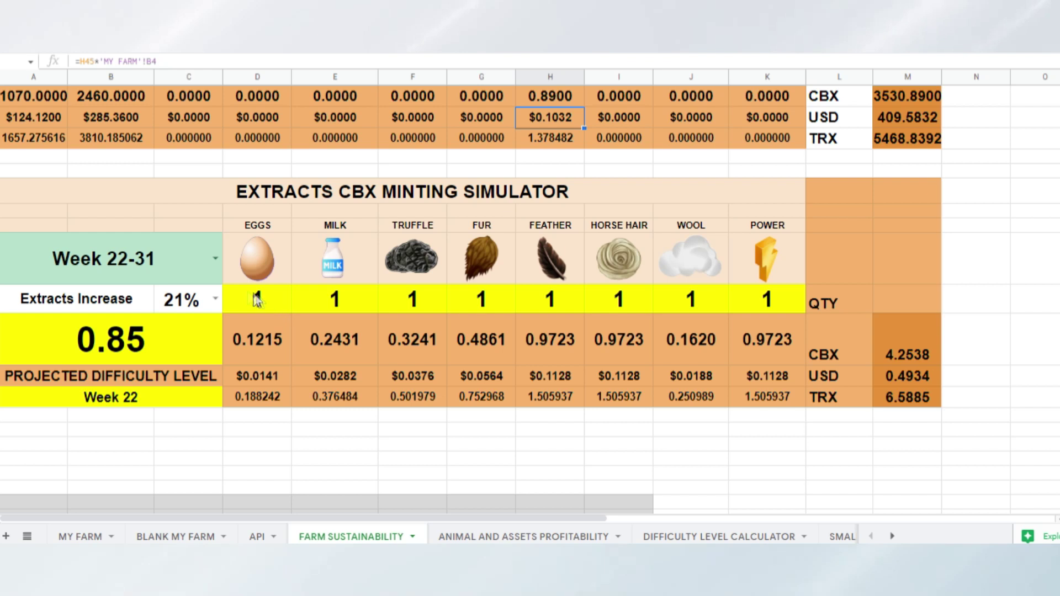
pyautogui.click(214, 301)
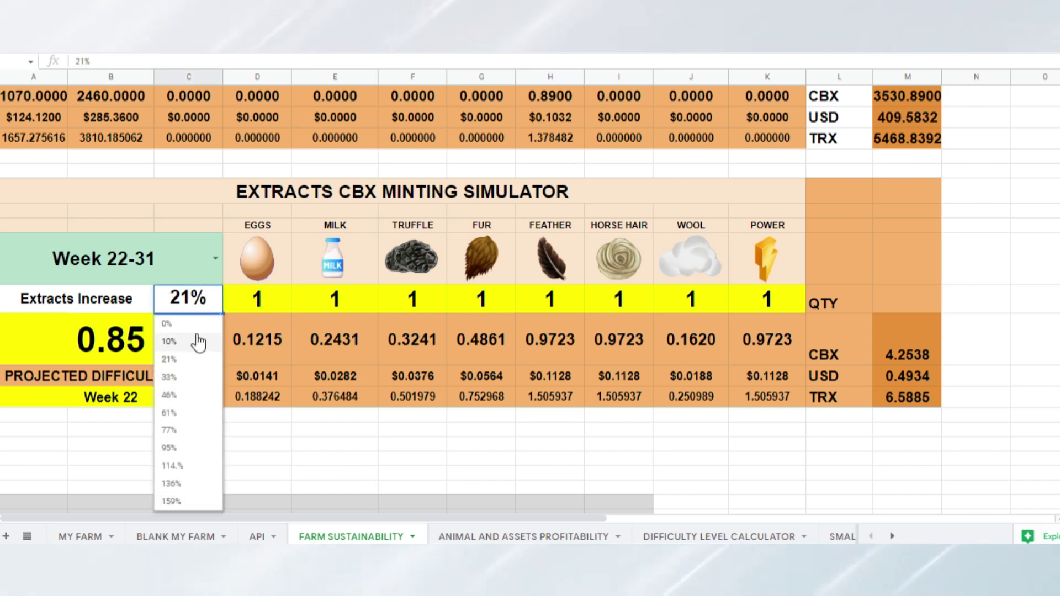
pyautogui.click(169, 341)
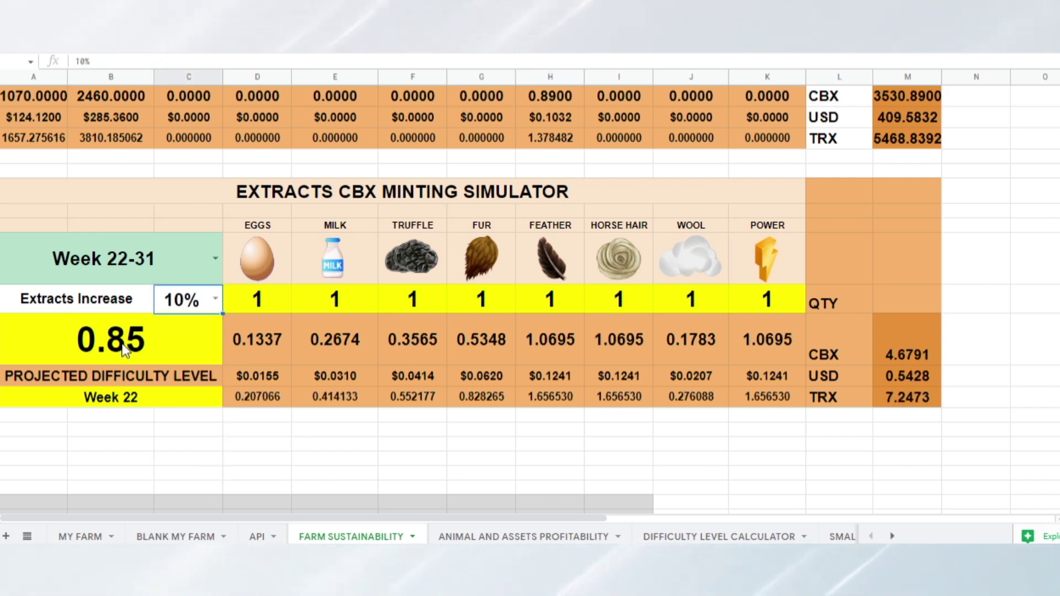
pyautogui.click(124, 346)
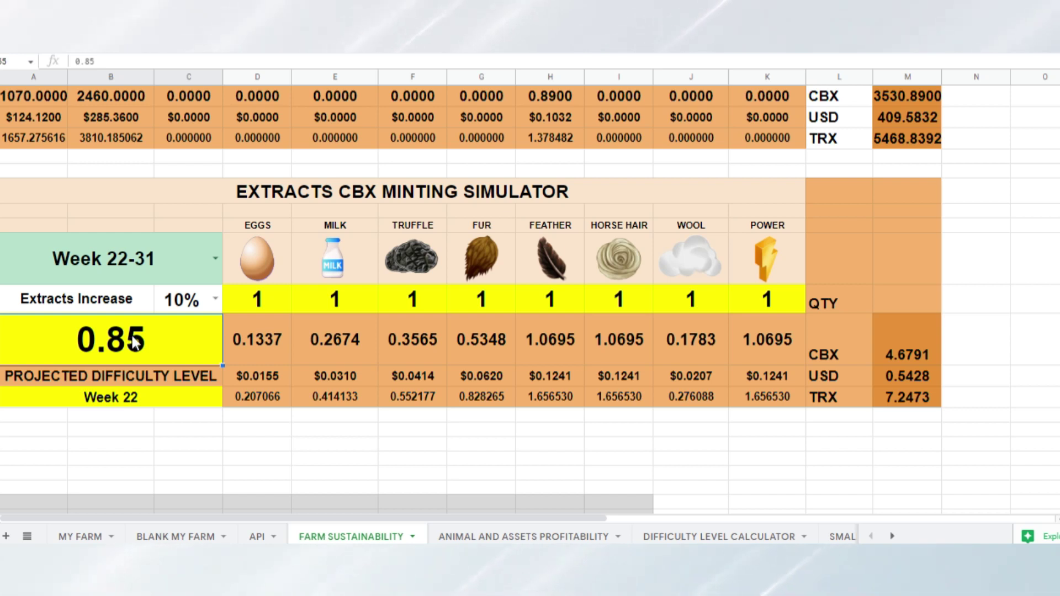
# Choose Week 32-41 in the minting simulator and set its extracts increase to 33%
pyautogui.click(217, 260)
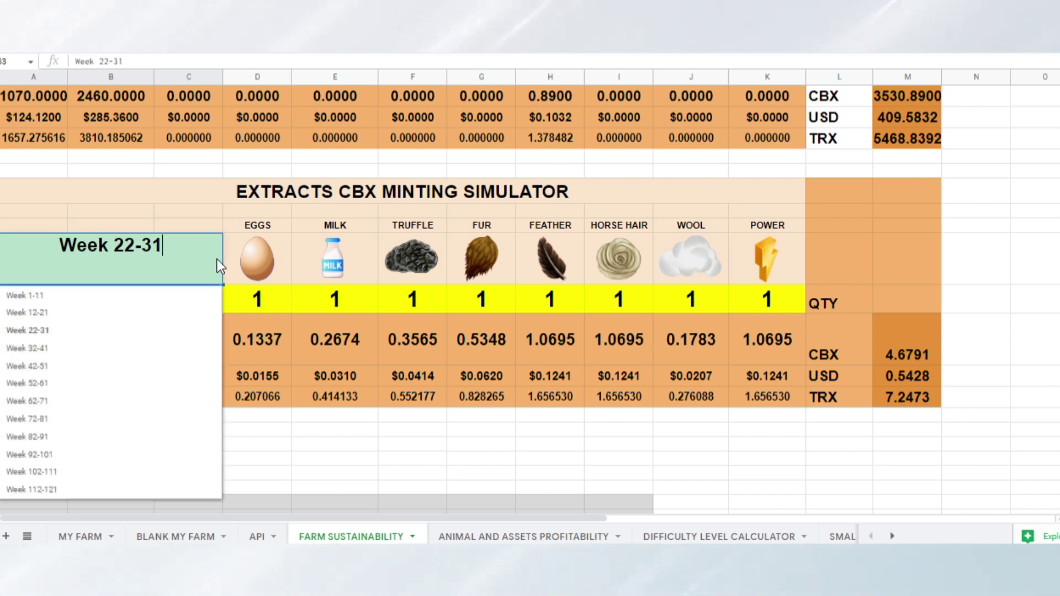
pyautogui.click(142, 349)
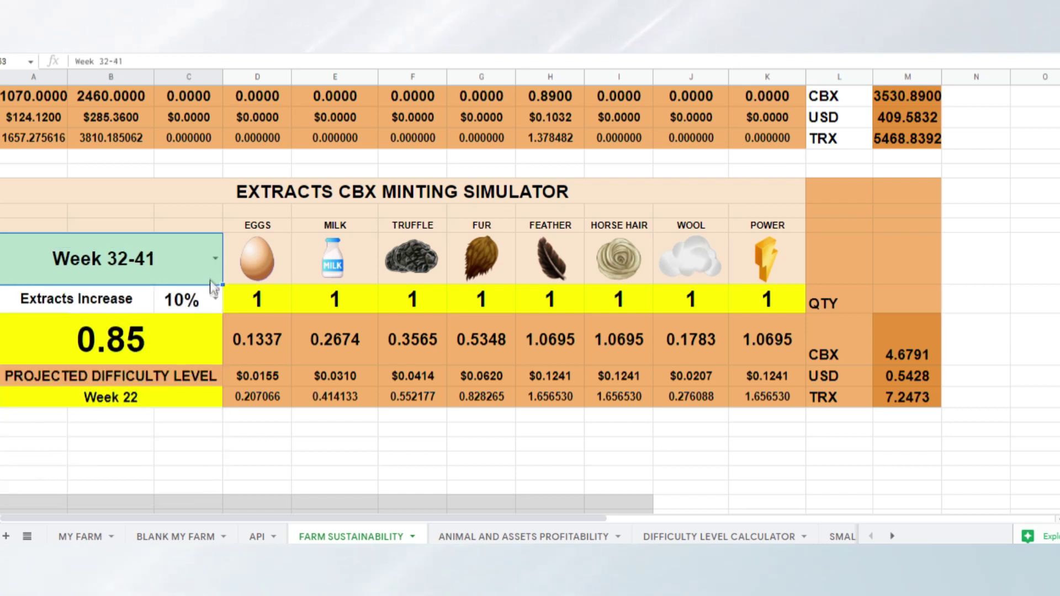
pyautogui.click(215, 300)
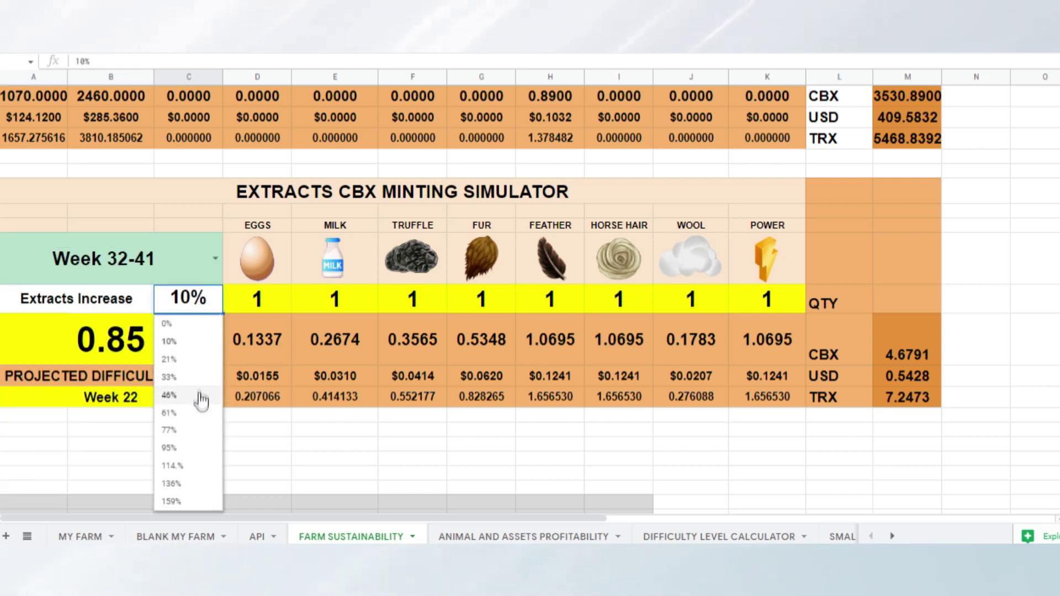
pyautogui.click(201, 378)
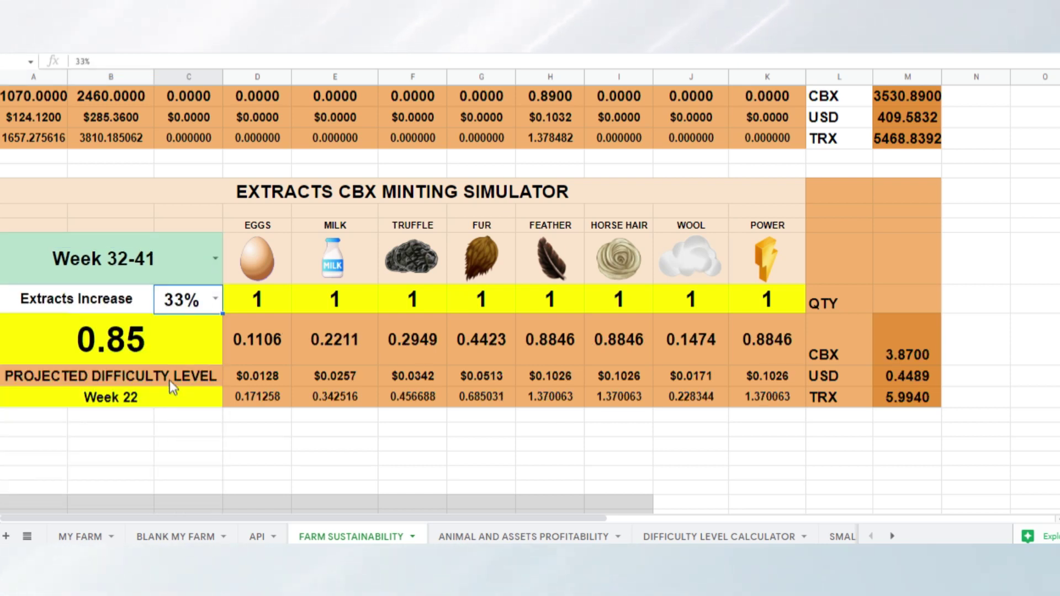
# Set the minting simulator's projected difficulty level to 0.6
pyautogui.click(152, 344)
pyautogui.write('0.6')
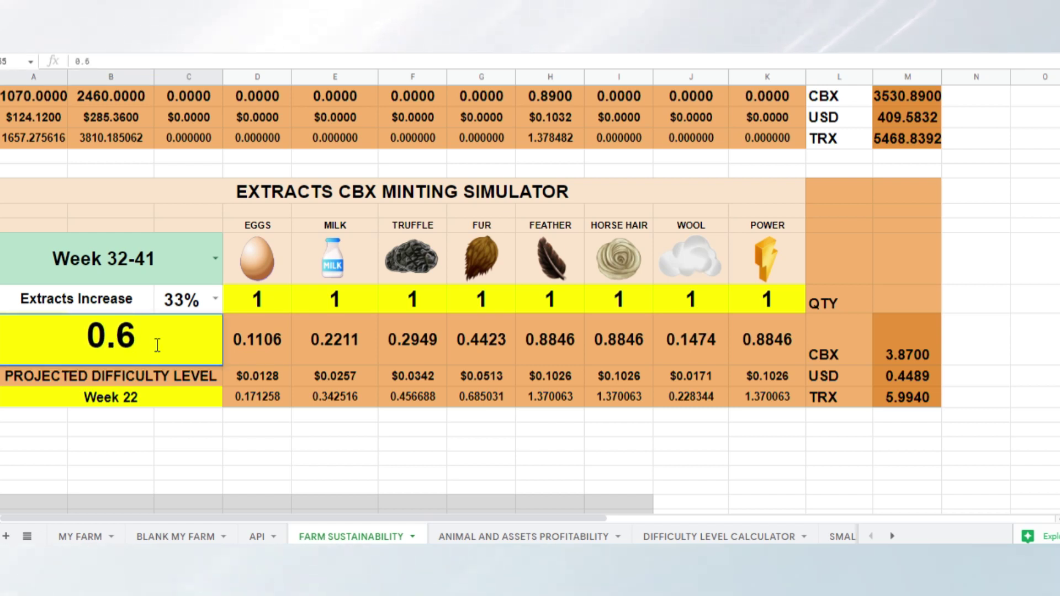
pyautogui.press('Return')
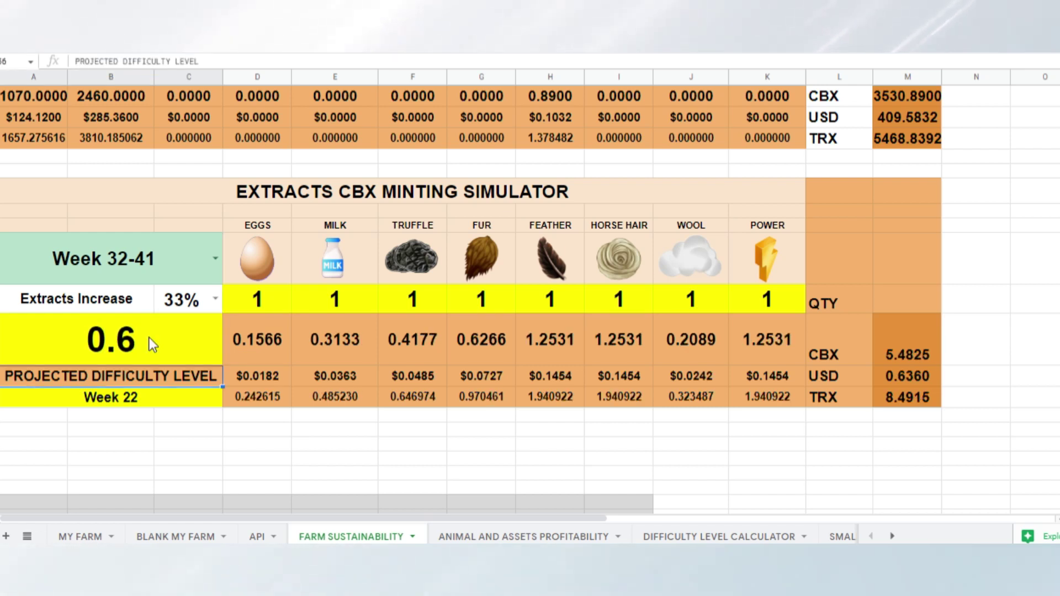
# Set the minting simulator's projected difficulty level to 0.5
pyautogui.click(149, 351)
pyautogui.write('.5')
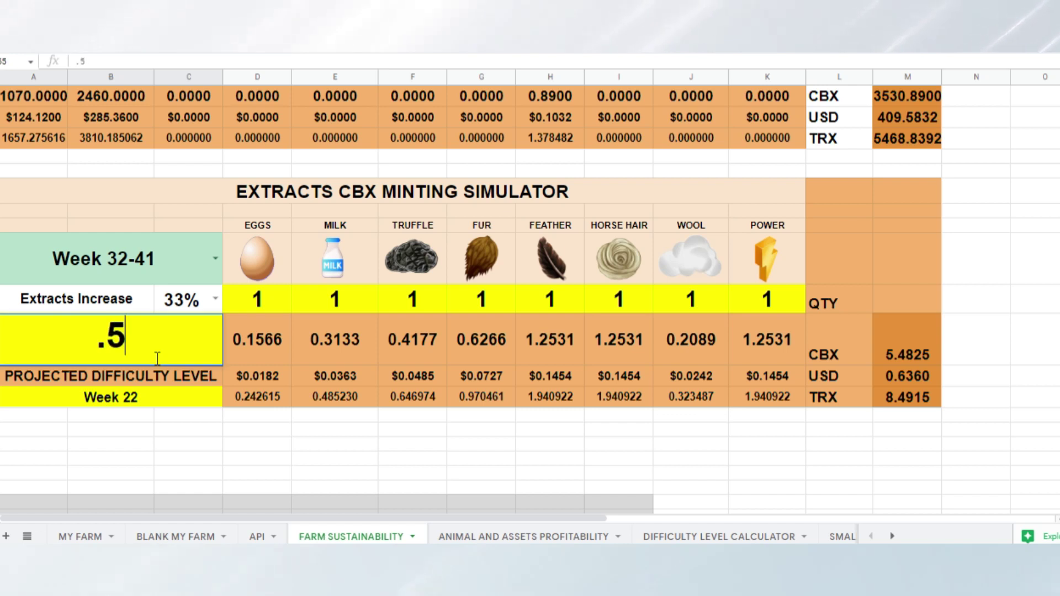
pyautogui.press('Return')
pyautogui.click(157, 359)
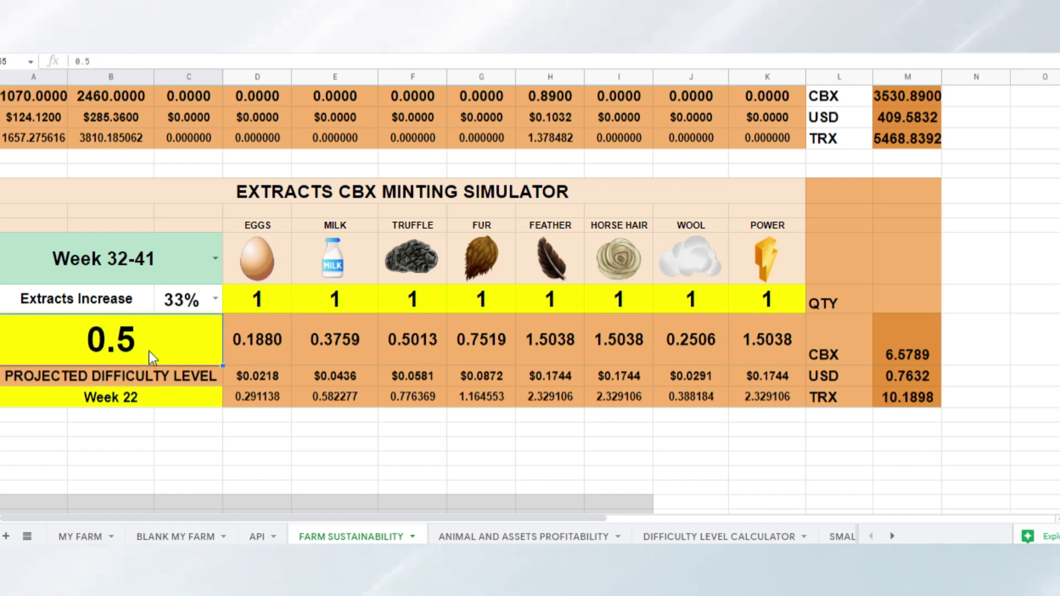
# Set the minting simulator's projected difficulty level to 0.3
pyautogui.write('.3')
pyautogui.click(127, 450)
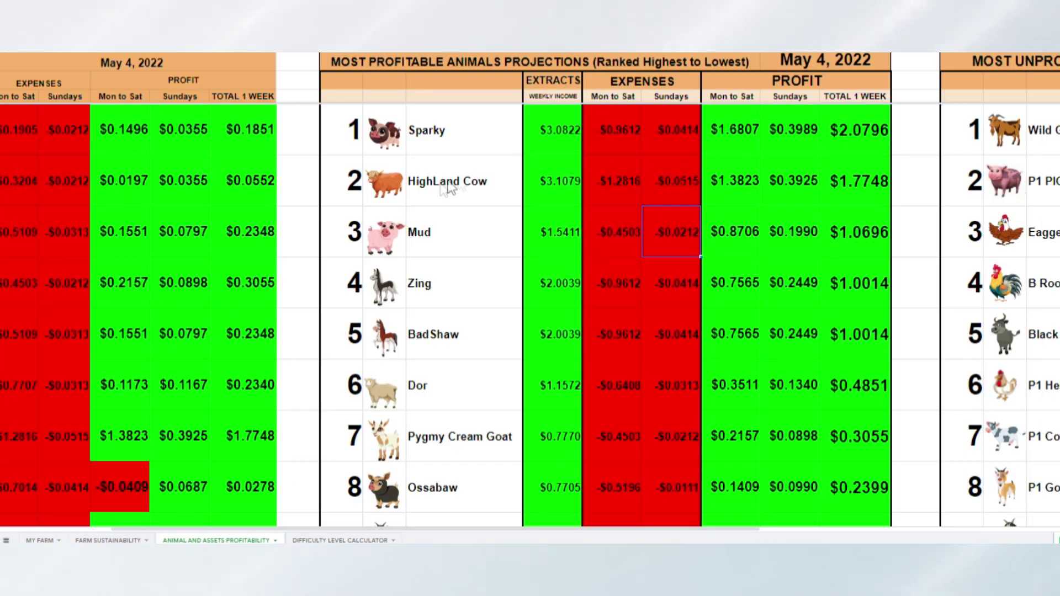
# Review the full animal profitability table and the ranked most profitable animals projections on the Animal and Assets Profitability sheet
pyautogui.click(269, 117)
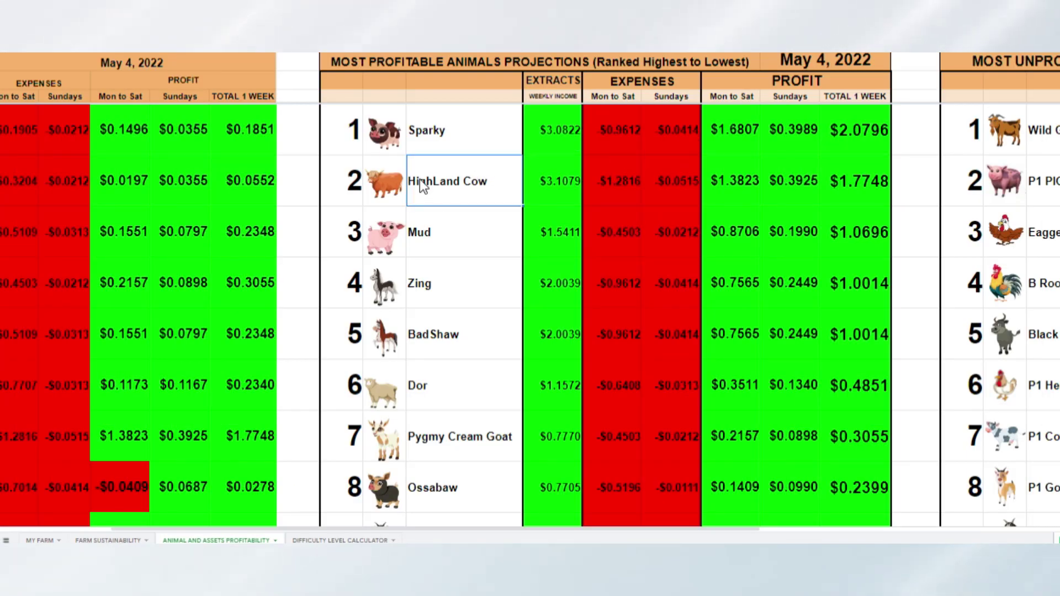
pyautogui.press('Right')
pyautogui.press('Right')
pyautogui.press('Right')
pyautogui.press('Right')
pyautogui.press('Right')
pyautogui.press('Right')
pyautogui.press('Right')
pyautogui.press('Right')
pyautogui.press('Right')
pyautogui.press('Right')
pyautogui.press('Right')
pyautogui.press('Right')
pyautogui.press('Right')
pyautogui.press('Right')
pyautogui.press('Right')
pyautogui.press('Left')
pyautogui.press('Left')
pyautogui.press('Left')
pyautogui.press('Left')
pyautogui.press('Left')
pyautogui.press('Left')
pyautogui.press('Left')
pyautogui.press('Left')
pyautogui.press('Left')
pyautogui.press('Left')
pyautogui.press('Left')
pyautogui.press('Left')
pyautogui.press('Left')
pyautogui.press('Left')
pyautogui.press('Left')
pyautogui.press('Left')
pyautogui.press('Left')
pyautogui.press('Left')
pyautogui.press('Left')
pyautogui.press('Left')
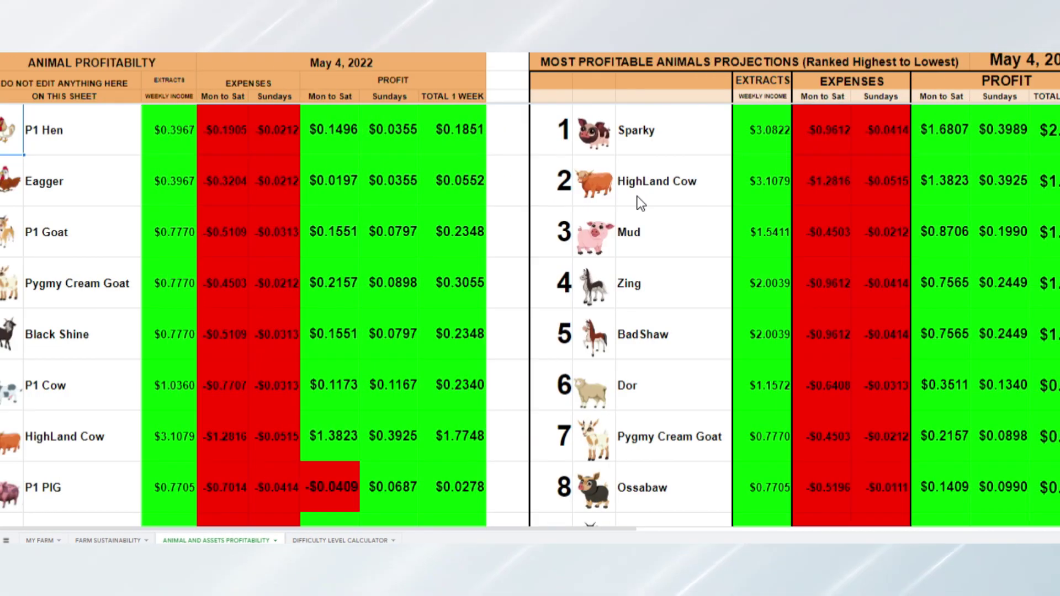
# Compare the weekly extracts income, expenses and profit columns across the animal profitability and ranking tables
pyautogui.press('Up')
pyautogui.press('Right')
pyautogui.press('Right')
pyautogui.press('Right')
pyautogui.press('Right')
pyautogui.press('Right')
pyautogui.press('Right')
pyautogui.press('Right')
pyautogui.press('Right')
pyautogui.press('Right')
pyautogui.press('Right')
pyautogui.press('Right')
pyautogui.press('Right')
pyautogui.press('Right')
pyautogui.press('Right')
pyautogui.press('Right')
pyautogui.press('Right')
pyautogui.press('Right')
pyautogui.press('Right')
pyautogui.press('Right')
pyautogui.press('Right')
pyautogui.press('Left')
pyautogui.press('Left')
pyautogui.press('Left')
pyautogui.press('Left')
pyautogui.press('Left')
pyautogui.press('Left')
pyautogui.press('Left')
pyautogui.press('Left')
pyautogui.press('Left')
pyautogui.press('Left')
pyautogui.press('Left')
pyautogui.press('Left')
pyautogui.press('Left')
pyautogui.press('Left')
pyautogui.press('Left')
pyautogui.press('Left')
pyautogui.press('Left')
pyautogui.press('Left')
pyautogui.press('Left')
pyautogui.press('Left')
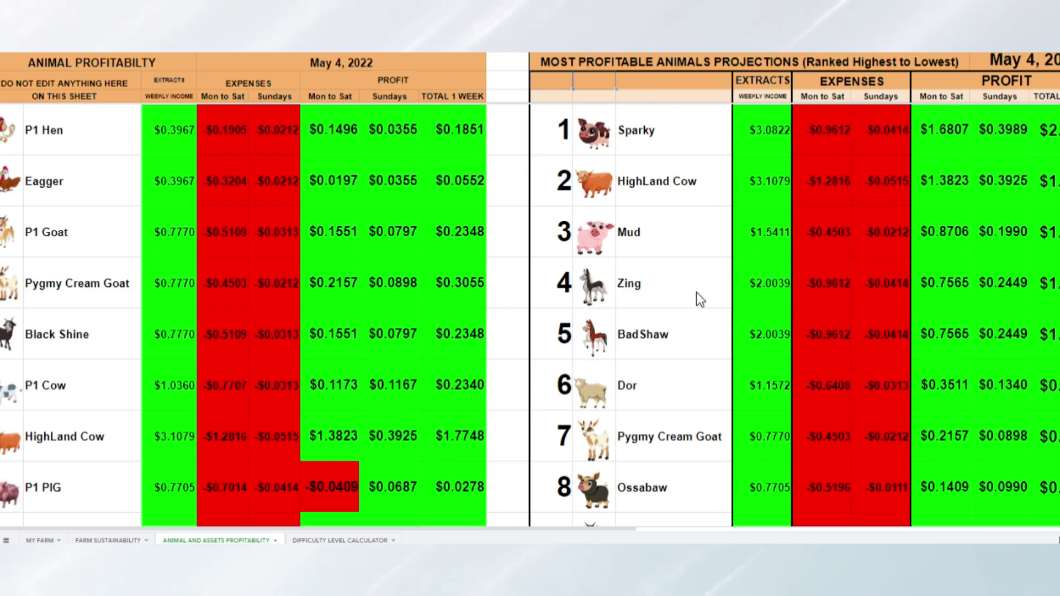
# Examine the most profitable animals ranking, from Sparky down through the lower-ranked animals, for their total one-week profit
pyautogui.press('Right')
pyautogui.press('Right')
pyautogui.press('Right')
pyautogui.press('Right')
pyautogui.press('Right')
pyautogui.press('Right')
pyautogui.press('Right')
pyautogui.press('Right')
pyautogui.press('Right')
pyautogui.press('Right')
pyautogui.press('Right')
pyautogui.press('Right')
pyautogui.press('Right')
pyautogui.press('Right')
pyautogui.scroll(-3, 696, 292)
pyautogui.scroll(-2, 697, 293)
pyautogui.scroll(5, 698, 292)
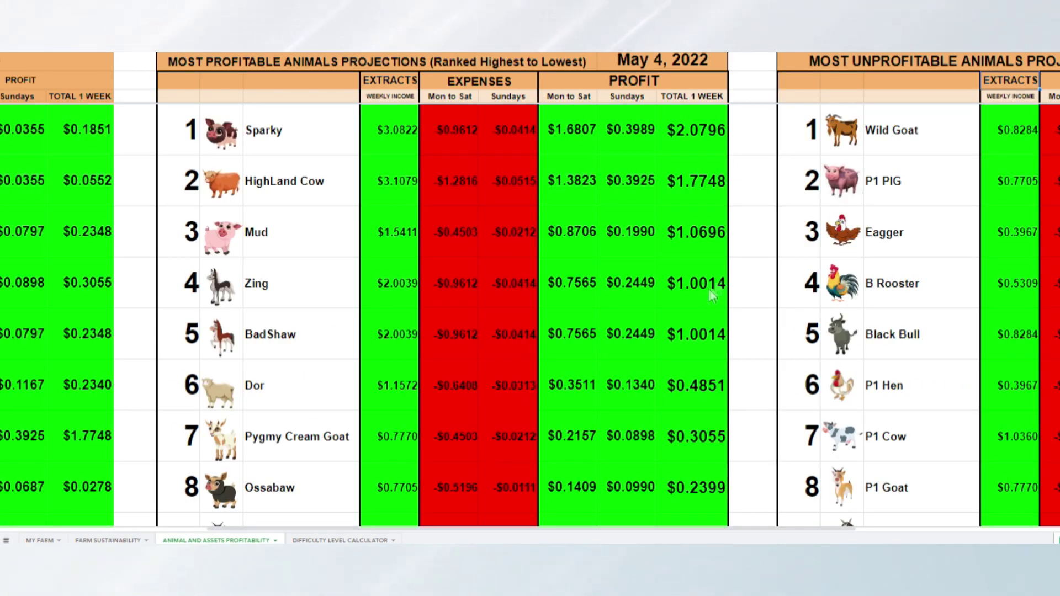
# Examine the most unprofitable animals projections, starting with Wild Goat and P1 PIG, including their expenses and profits
pyautogui.click(655, 138)
pyautogui.press('Right')
pyautogui.press('Right')
pyautogui.press('Right')
pyautogui.press('Right')
pyautogui.press('Right')
pyautogui.press('Right')
pyautogui.press('Right')
pyautogui.press('Right')
pyautogui.press('Right')
pyautogui.press('Right')
pyautogui.press('Right')
pyautogui.press('Right')
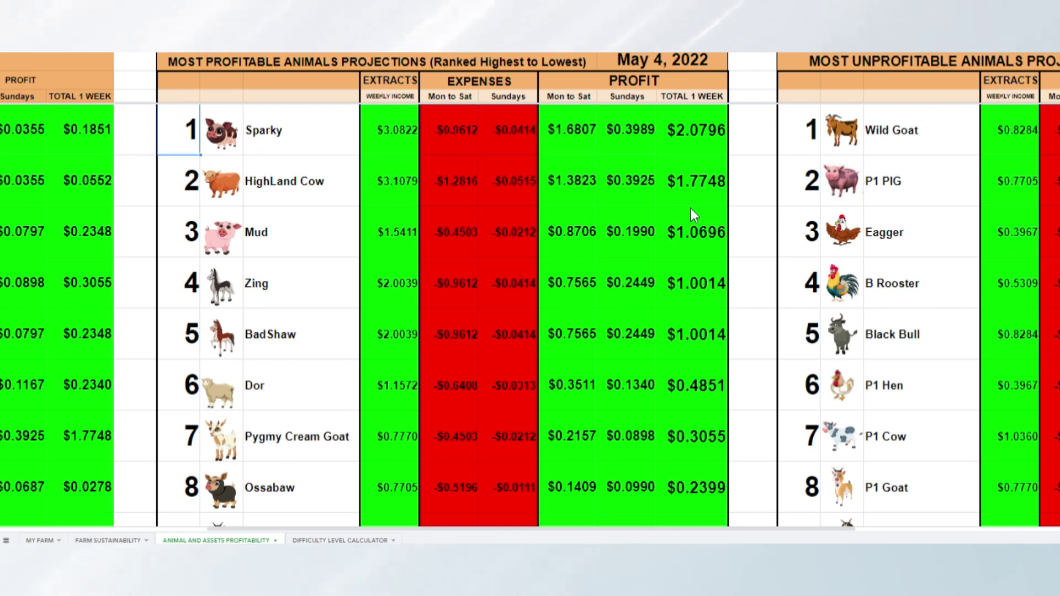
pyautogui.press('Right')
pyautogui.press('Right')
pyautogui.press('Right')
pyautogui.press('Right')
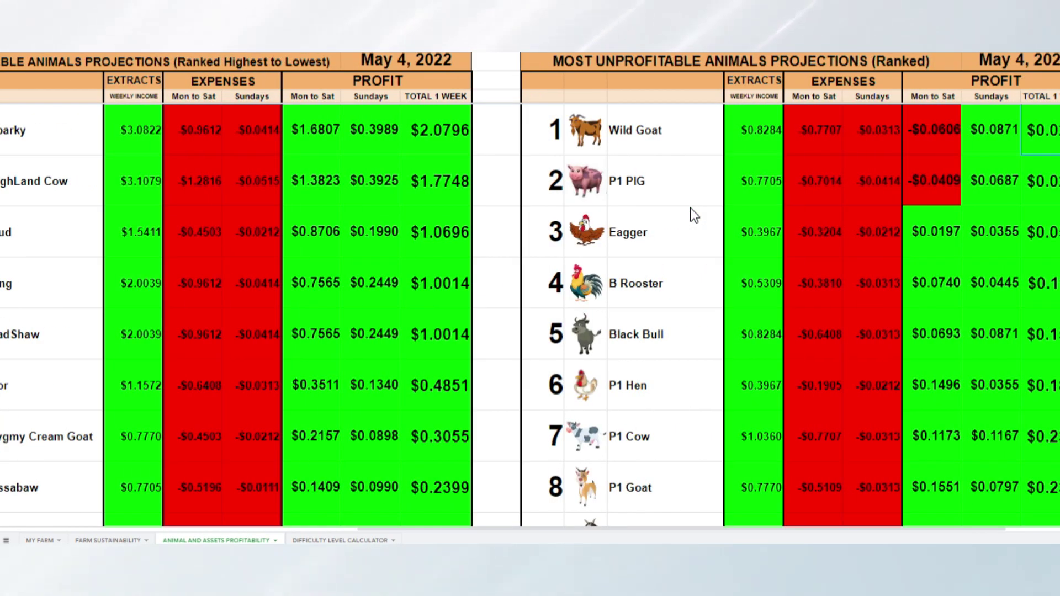
# Compare the expenses and weekly profits of the most unprofitable animals with those of the most profitable ones
pyautogui.hotkey('ctrl', 'Left')
pyautogui.press('Left')
pyautogui.press('Left')
pyautogui.press('Left')
pyautogui.press('Left')
pyautogui.press('Left')
pyautogui.press('Left')
pyautogui.press('Left')
pyautogui.press('Left')
pyautogui.press('Left')
pyautogui.press('Left')
pyautogui.press('Left')
pyautogui.press('Left')
pyautogui.press('Left')
pyautogui.press('Left')
pyautogui.press('Left')
pyautogui.press('Left')
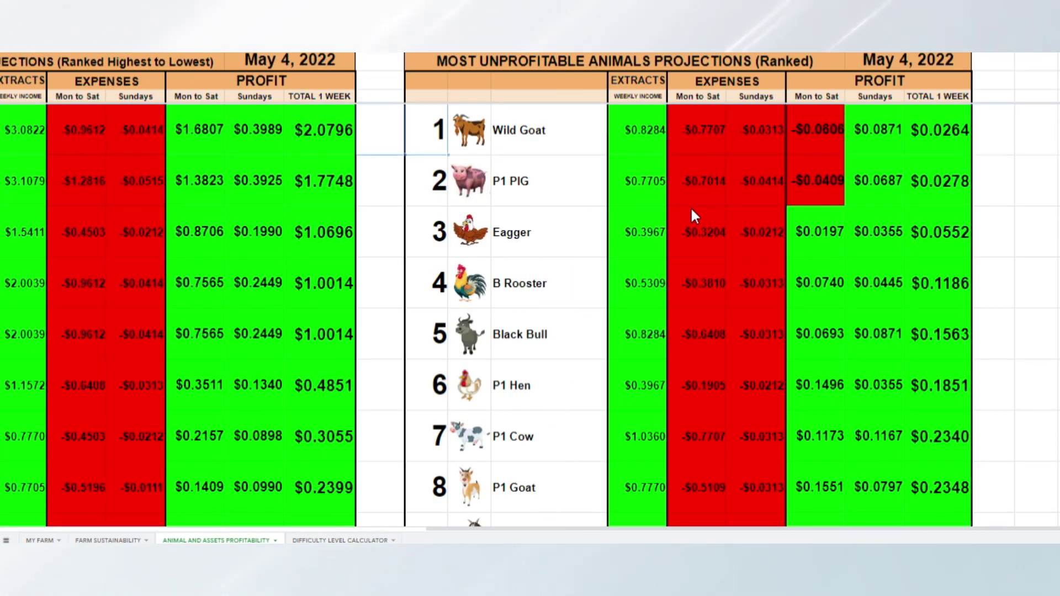
pyautogui.press('Right')
pyautogui.press('Right')
pyautogui.press('Right')
pyautogui.press('Right')
pyautogui.press('Right')
pyautogui.press('Right')
pyautogui.press('Right')
pyautogui.press('Right')
pyautogui.press('Right')
pyautogui.press('Down')
pyautogui.press('Down')
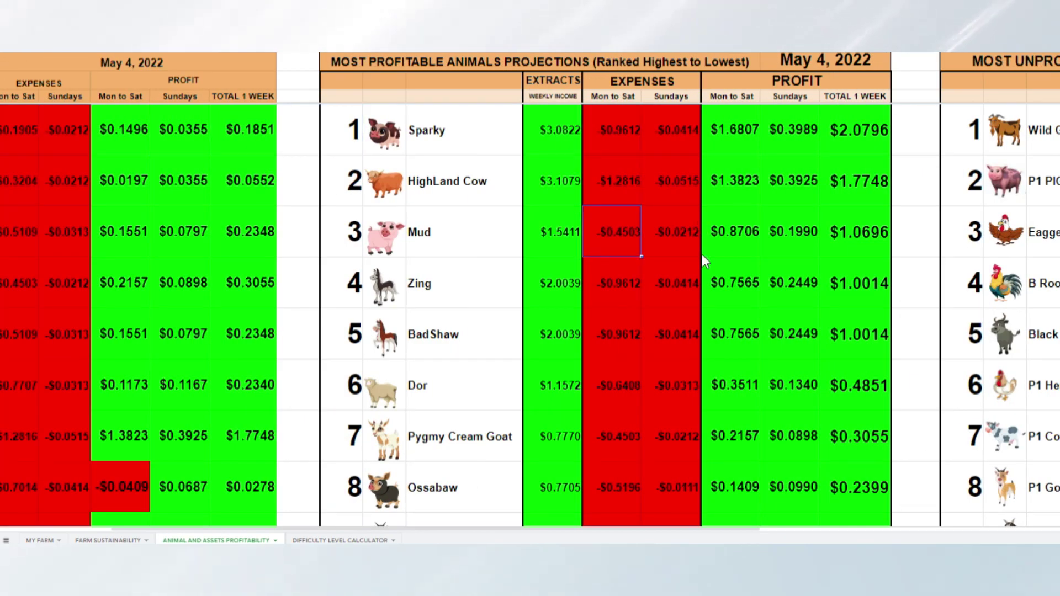
# Switch to the Difficulty Level Calculator sheet and bring up the API Connector's Refresh All Now option
pyautogui.click(340, 540)
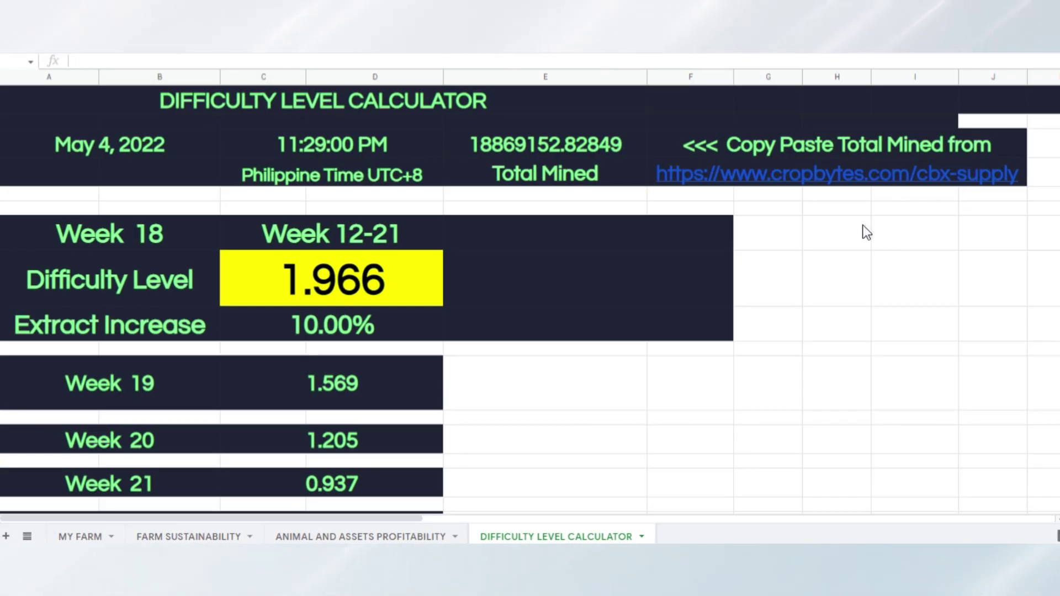
pyautogui.click(858, 227)
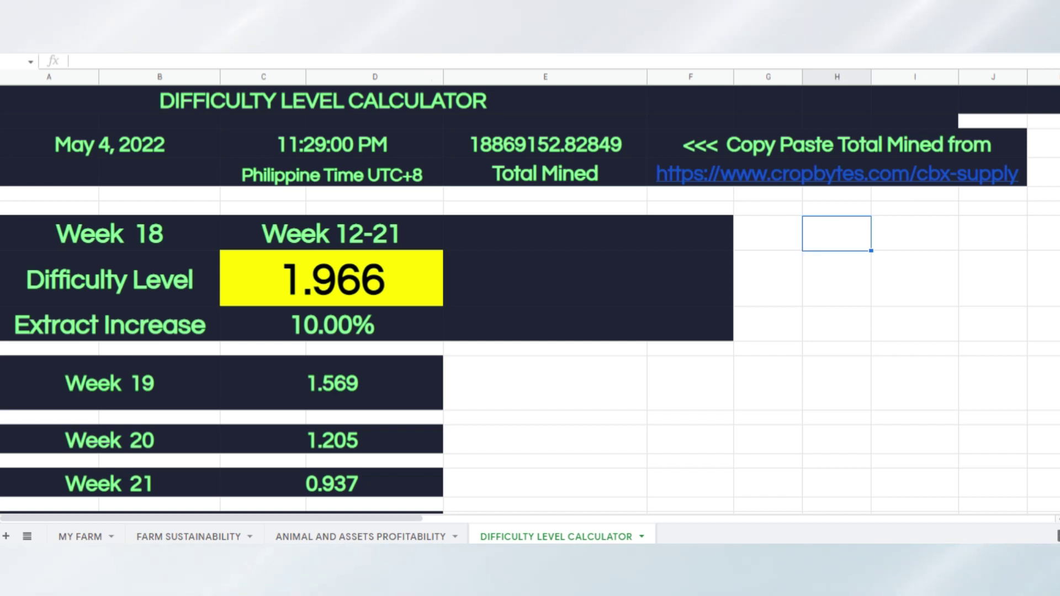
pyautogui.hotkey('alt', 'n')
pyautogui.moveTo(296, 154)
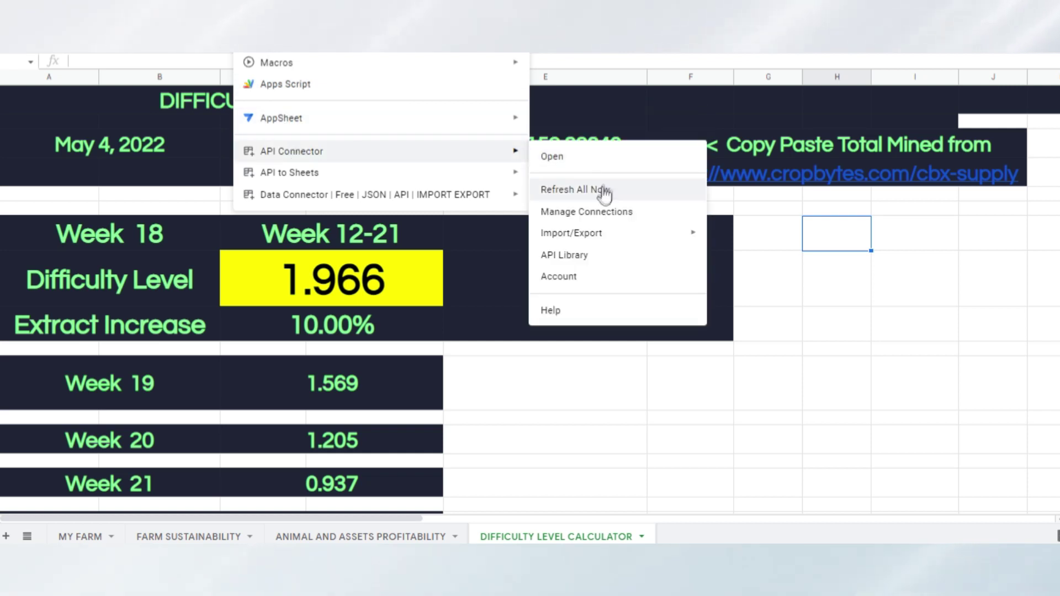
# Update the calculator's date and time by entering d in a blank cell beside the difficulty block and clearing it
pyautogui.click(815, 298)
pyautogui.write('d')
pyautogui.press('Return')
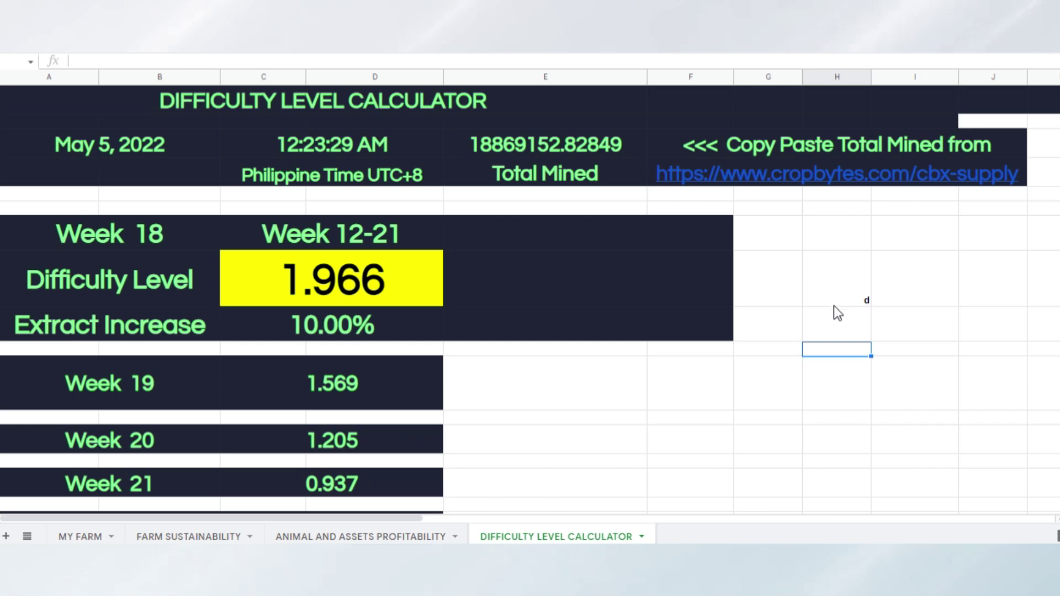
pyautogui.click(834, 305)
pyautogui.press('Delete')
pyautogui.press('Down')
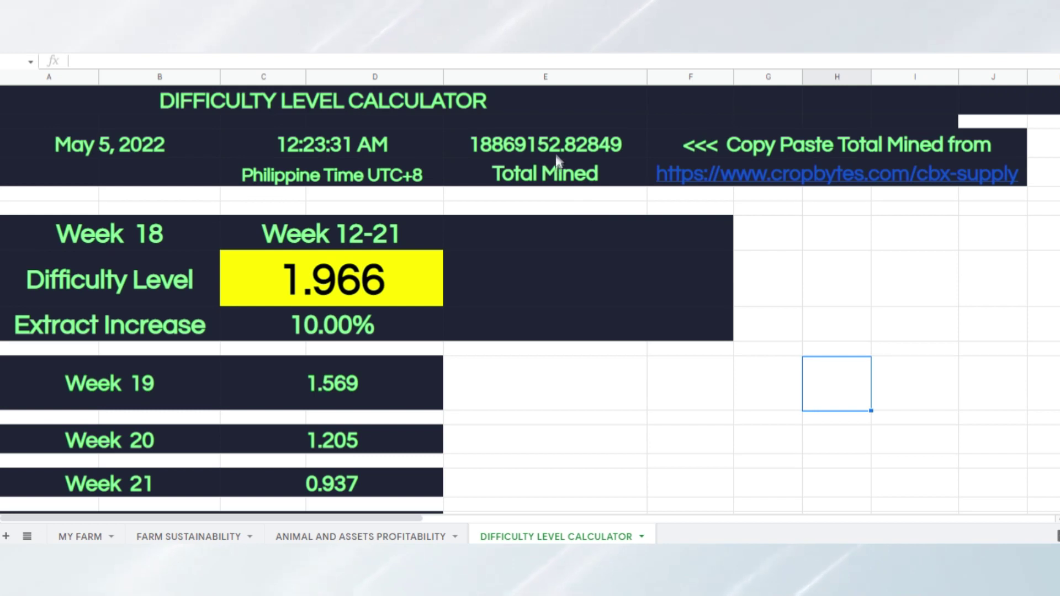
# Replace the Total Mined value with 18982759.100527, copied from the CropBytes CBX Supply page
pyautogui.click(555, 140)
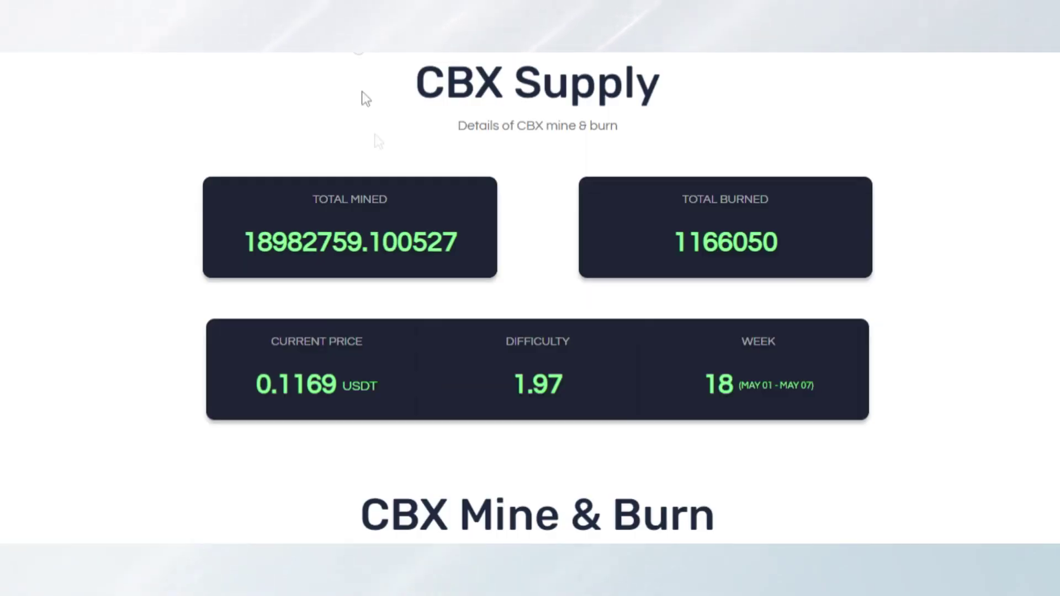
pyautogui.moveTo(462, 236); pyautogui.dragTo(260, 251)
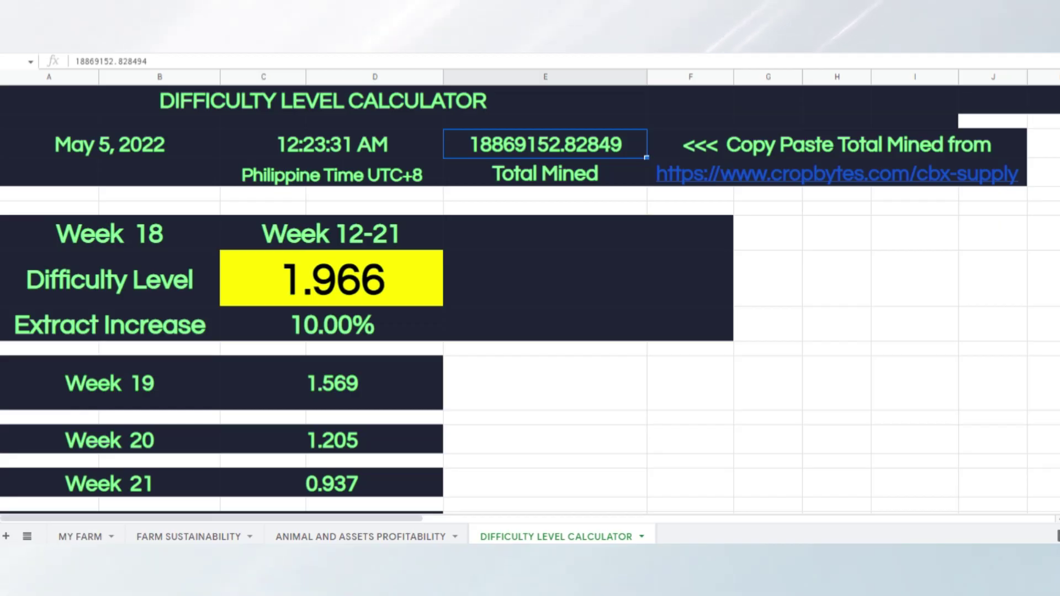
pyautogui.write('18982759.100527')
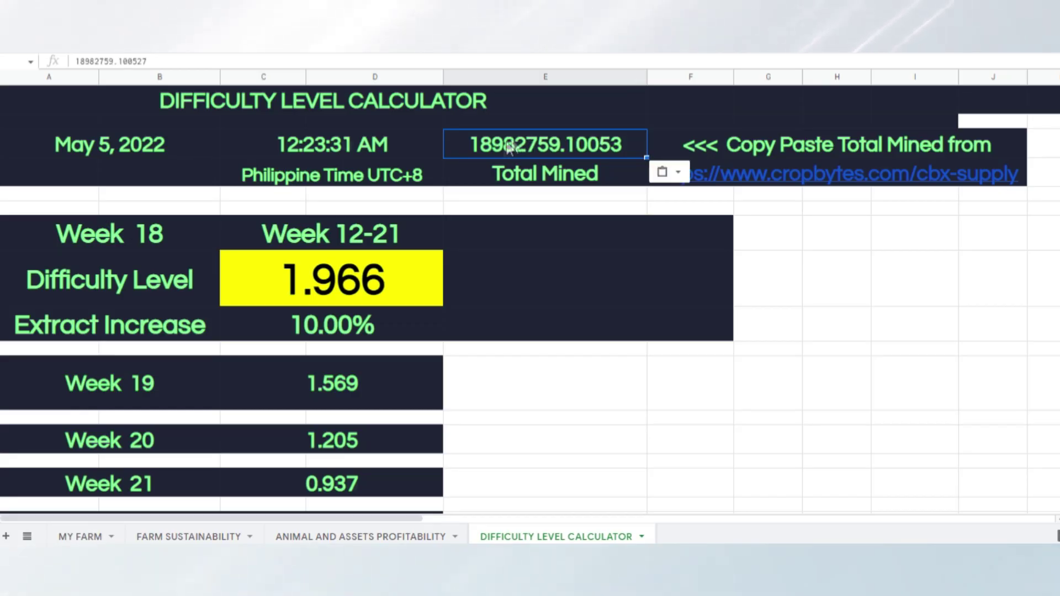
# Check the current difficulty level and the projected difficulty levels for the weeks from Week 19 onward
pyautogui.click(358, 280)
pyautogui.scroll(-2, 356, 284)
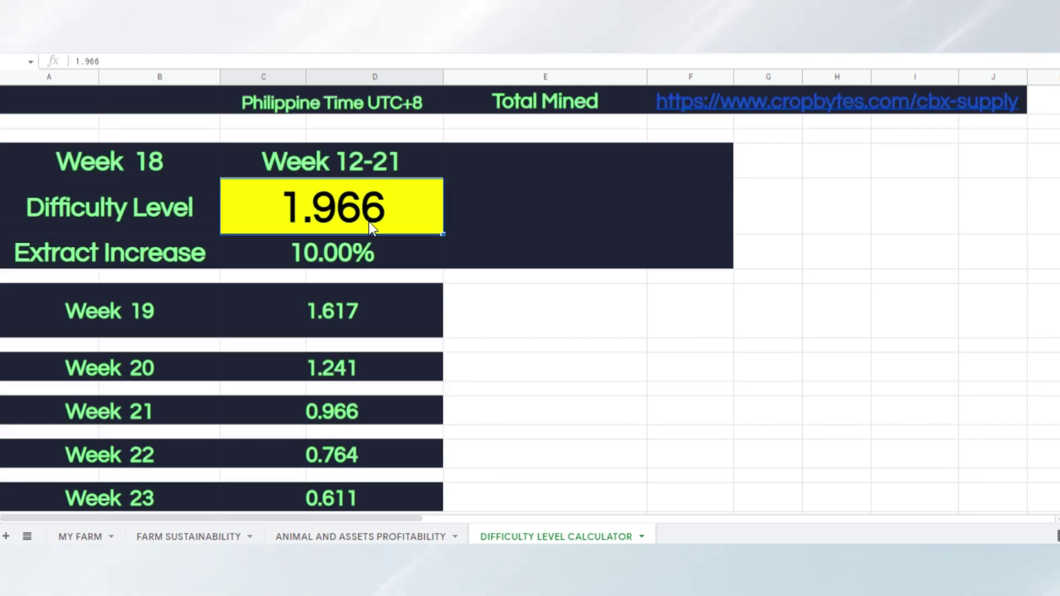
pyautogui.scroll(-1, 533, 361)
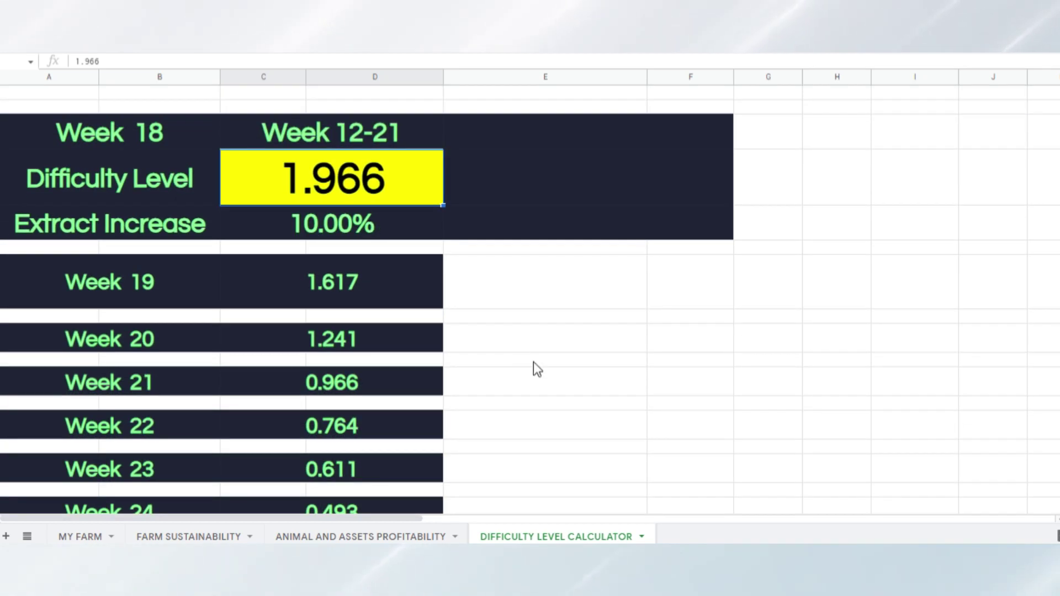
pyautogui.scroll(3, 522, 358)
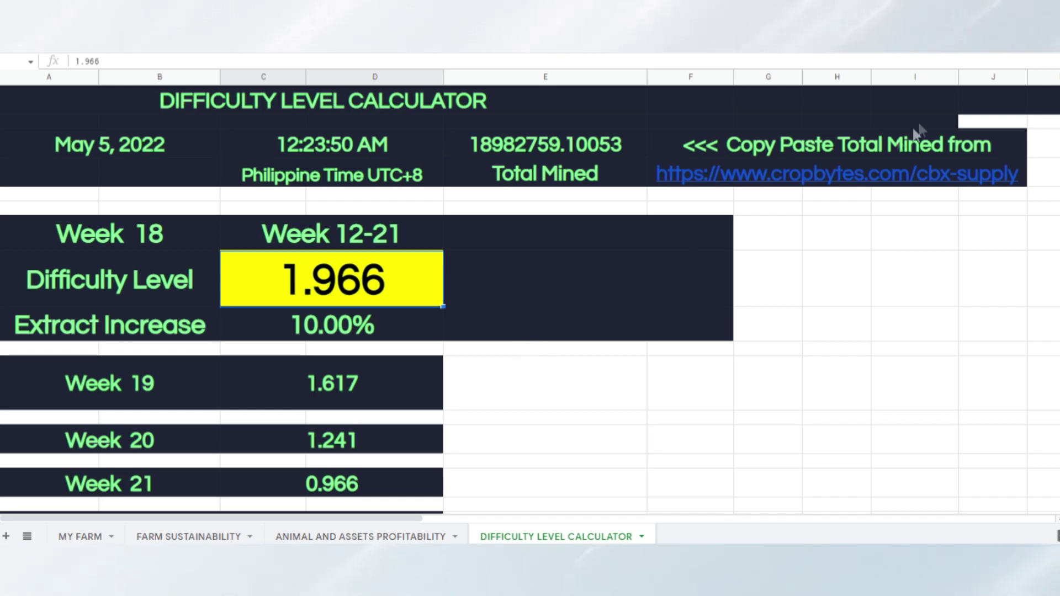
# Inspect the difficulty cell's formula on the MY FARM sheet and return to the DIFFICULTY LEVEL CALCULATOR sheet
pyautogui.scroll(-1, 743, 266)
pyautogui.scroll(-1, 743, 266)
pyautogui.scroll(-1, 744, 267)
pyautogui.scroll(3, 741, 265)
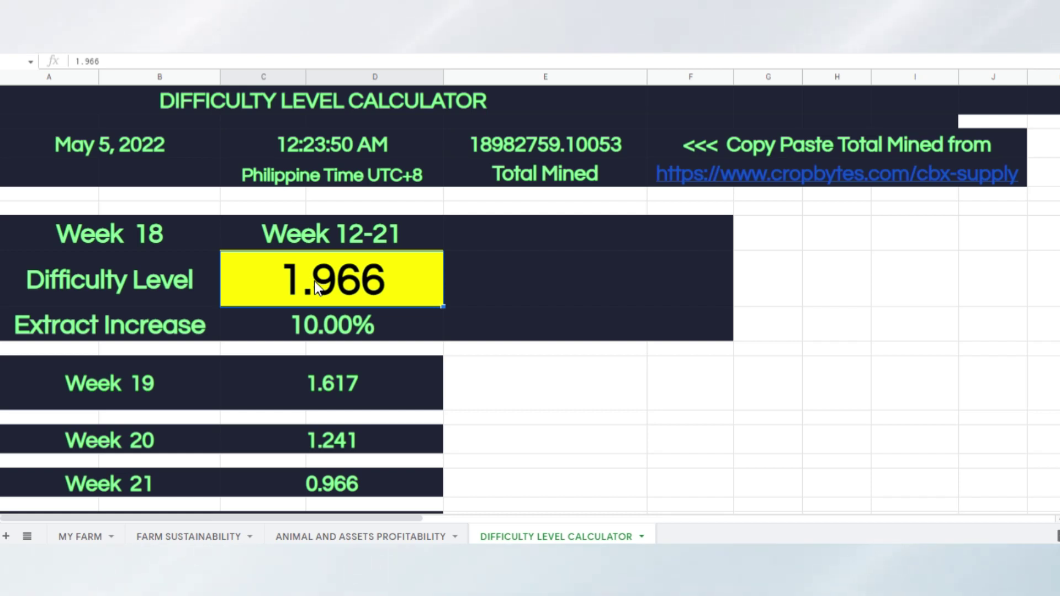
pyautogui.click(90, 536)
pyautogui.scroll(5, 197, 286)
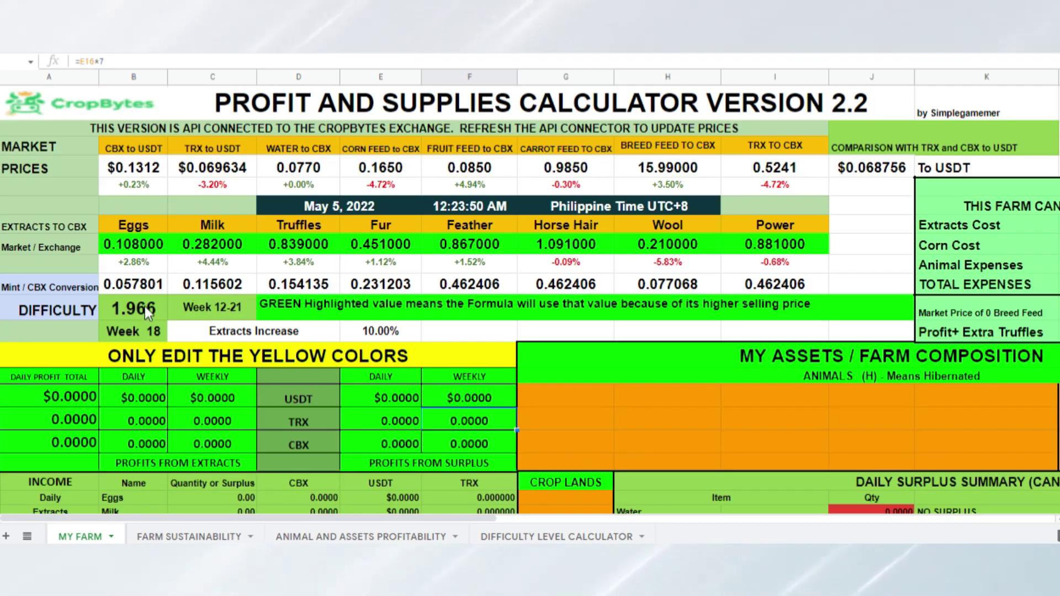
pyautogui.click(144, 309)
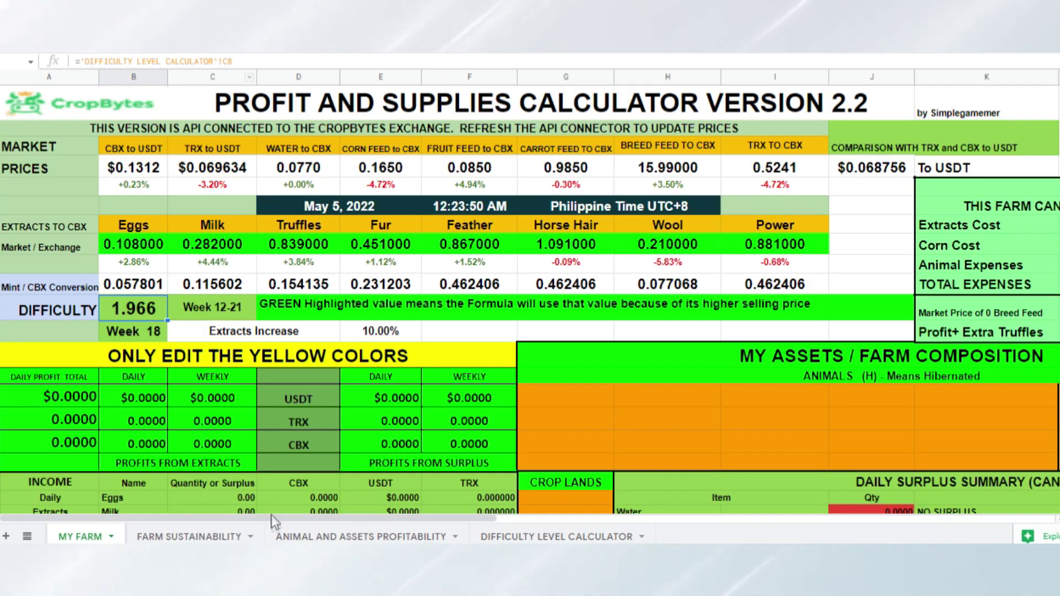
pyautogui.click(538, 537)
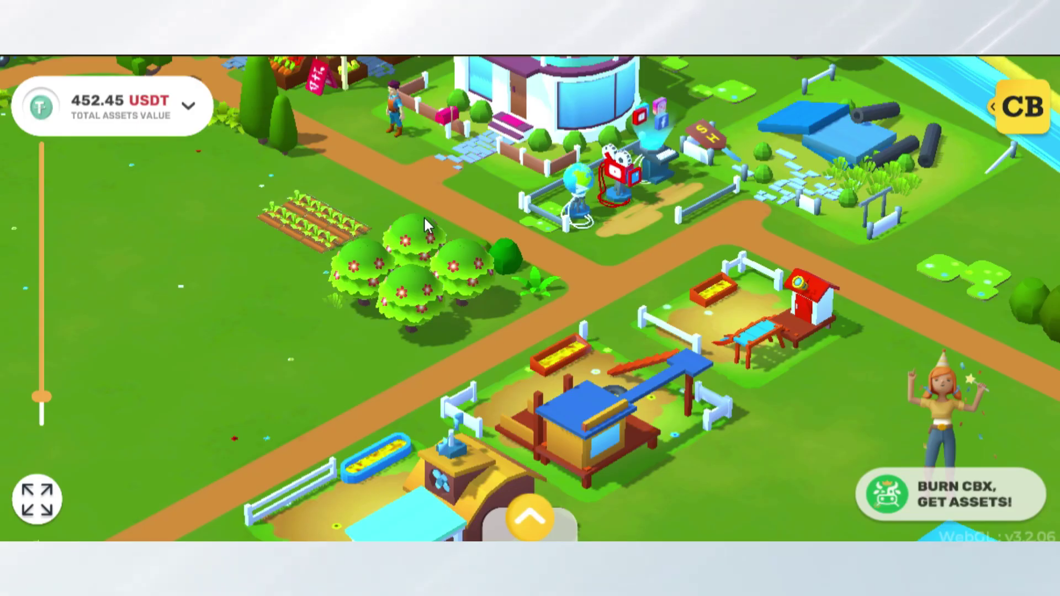
# Switch to the CropBytes game and look over the farm's crops, trees, animal pens and the small well by the shore
pyautogui.scroll(2, 526, 129)
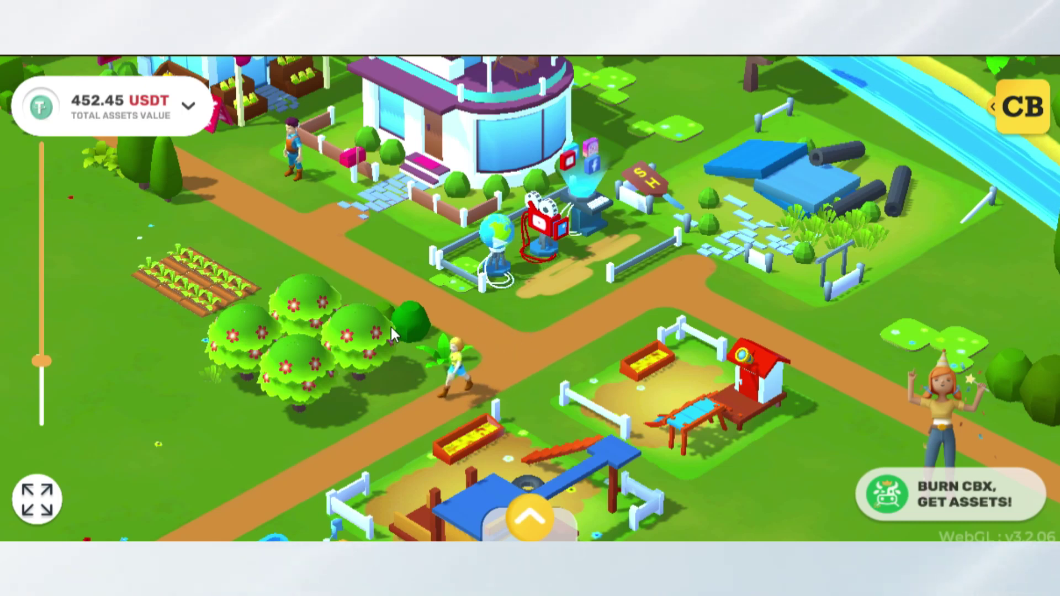
pyautogui.scroll(-3, 784, 433)
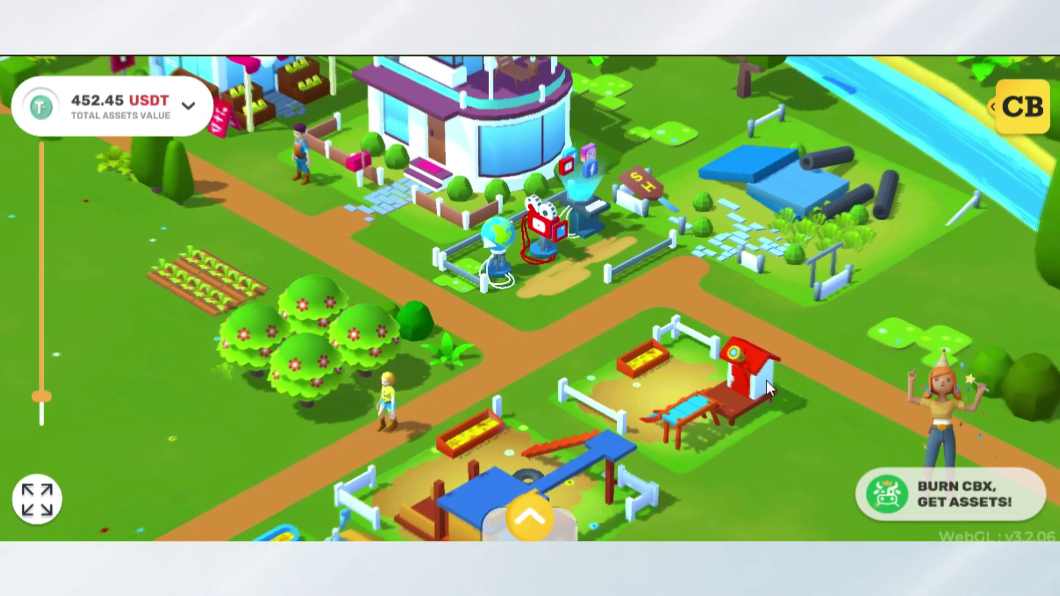
pyautogui.moveTo(784, 433); pyautogui.dragTo(706, 198)
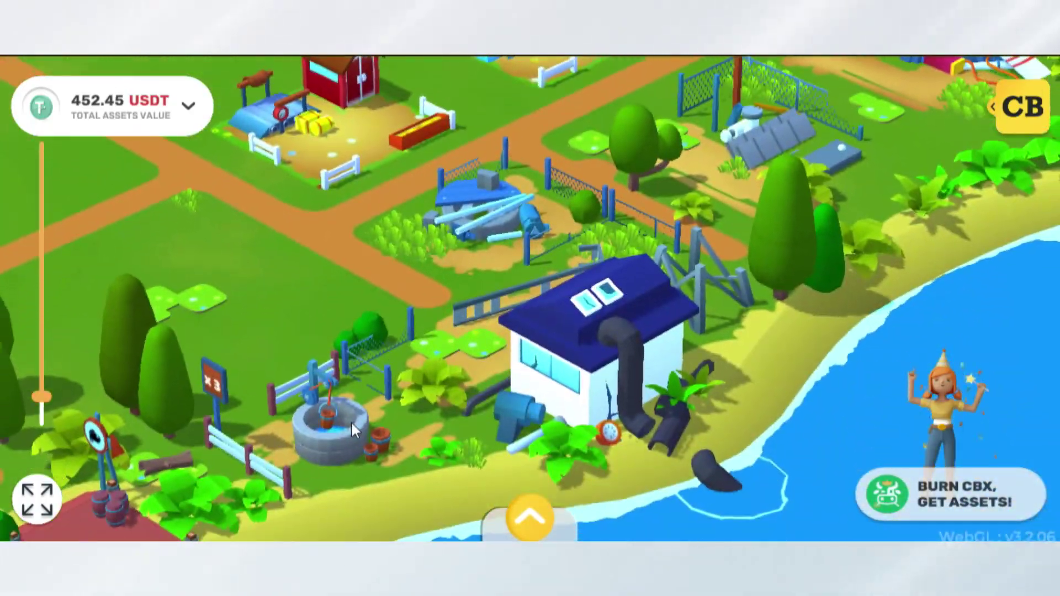
pyautogui.click(350, 421)
pyautogui.moveTo(408, 452); pyautogui.dragTo(607, 495)
pyautogui.moveTo(612, 279); pyautogui.dragTo(627, 440)
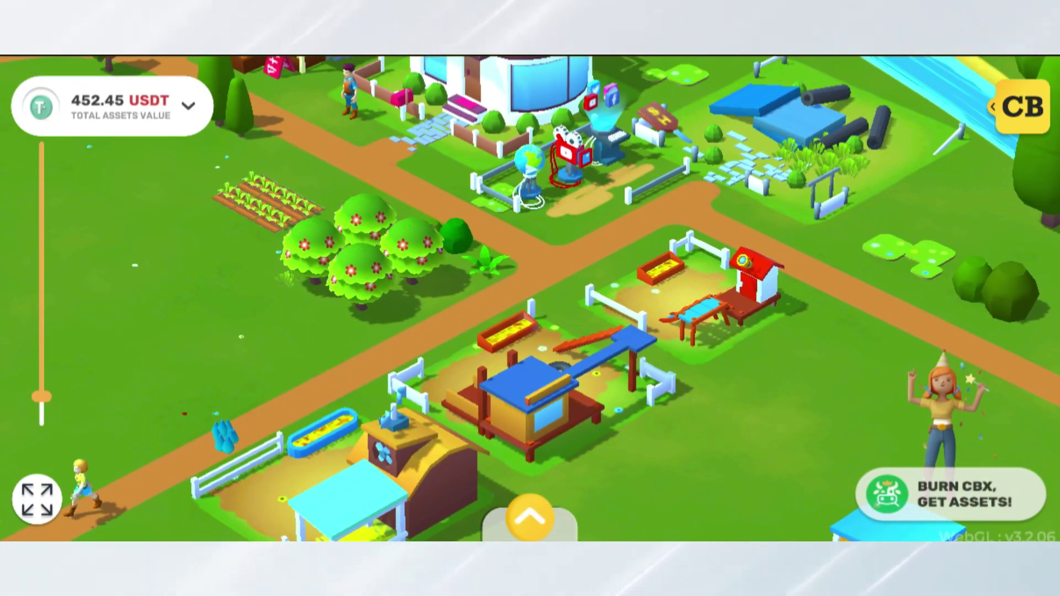
pyautogui.moveTo(517, 283); pyautogui.dragTo(756, 412)
pyautogui.moveTo(385, 240); pyautogui.dragTo(204, 220)
pyautogui.moveTo(395, 256); pyautogui.dragTo(391, 170)
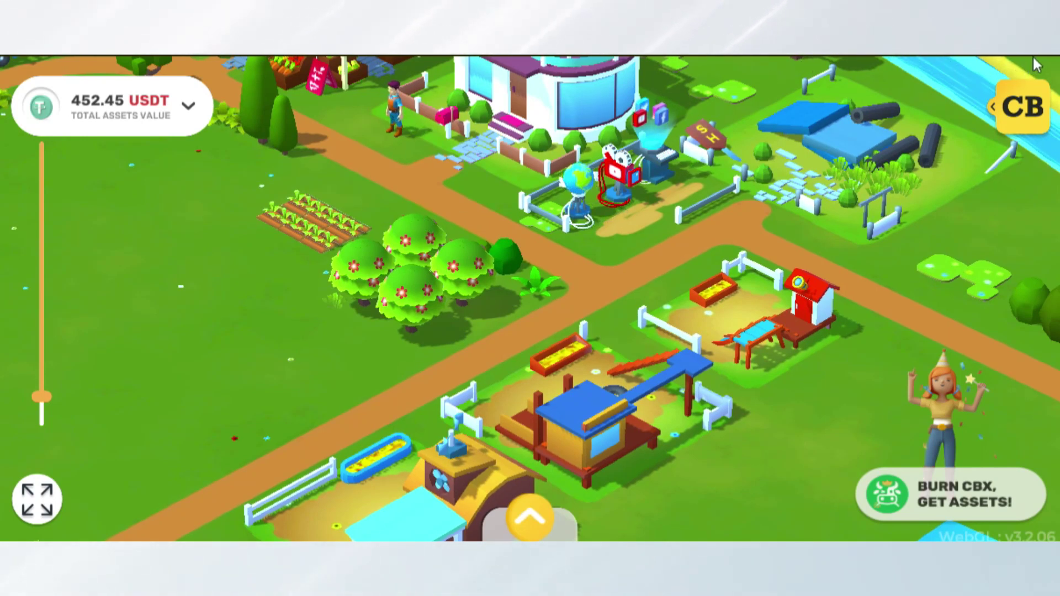
# Bring up the options of the small well near the shoreline
pyautogui.scroll(2, 526, 130)
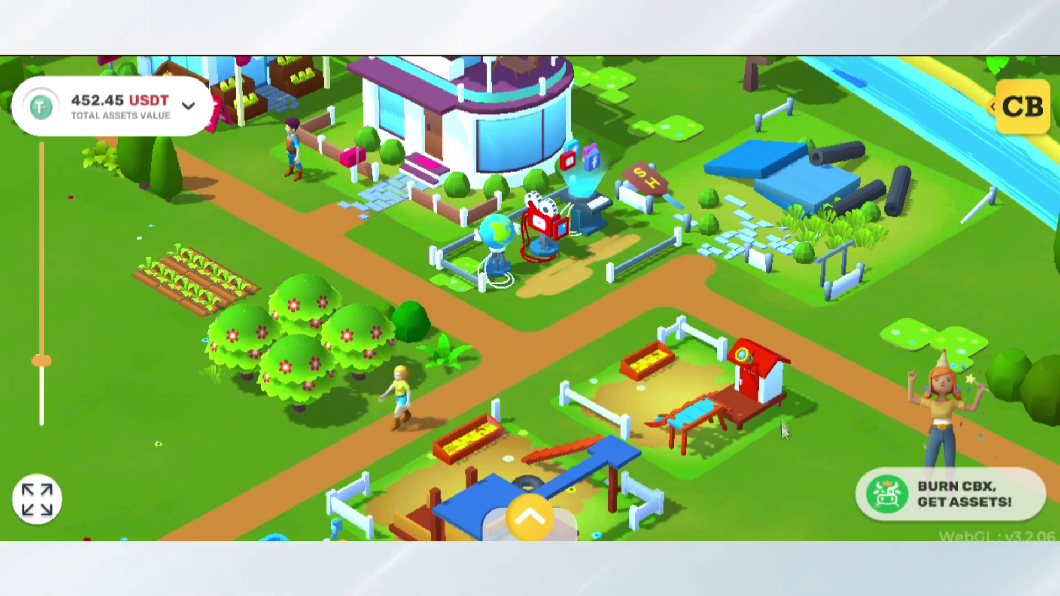
pyautogui.scroll(-3, 707, 199)
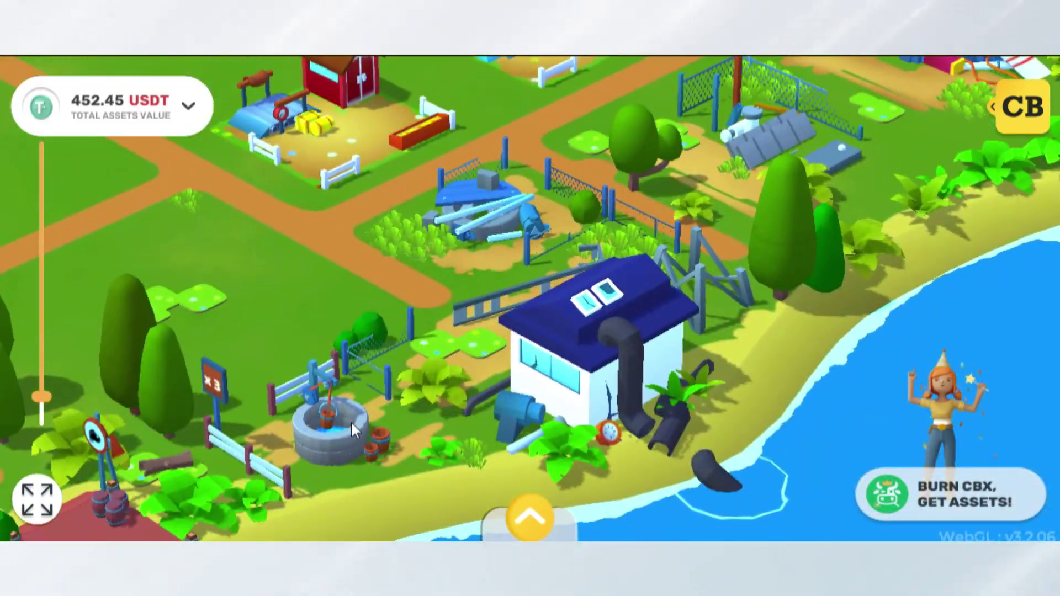
pyautogui.click(350, 421)
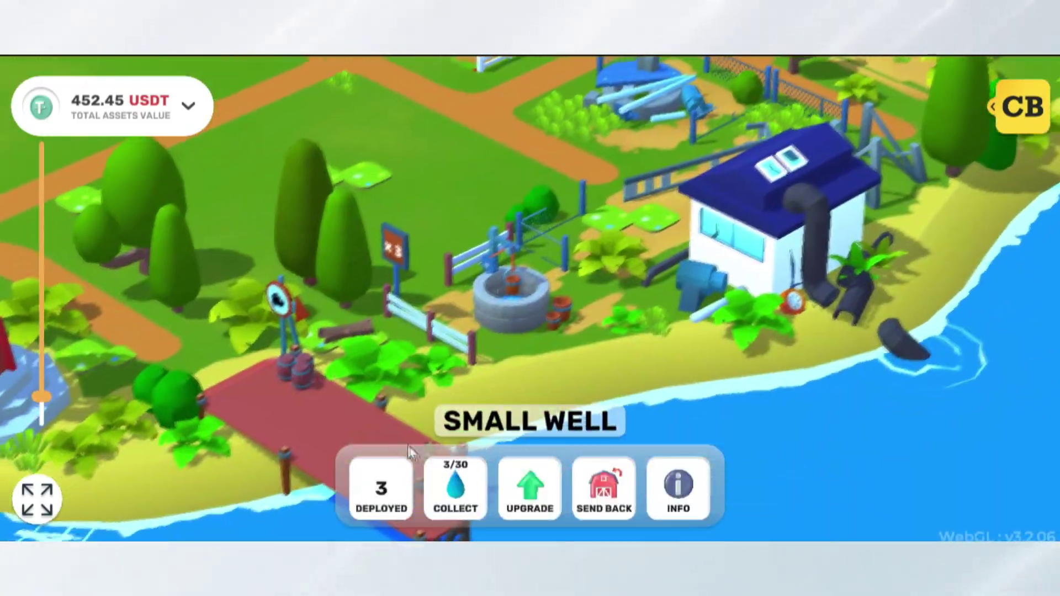